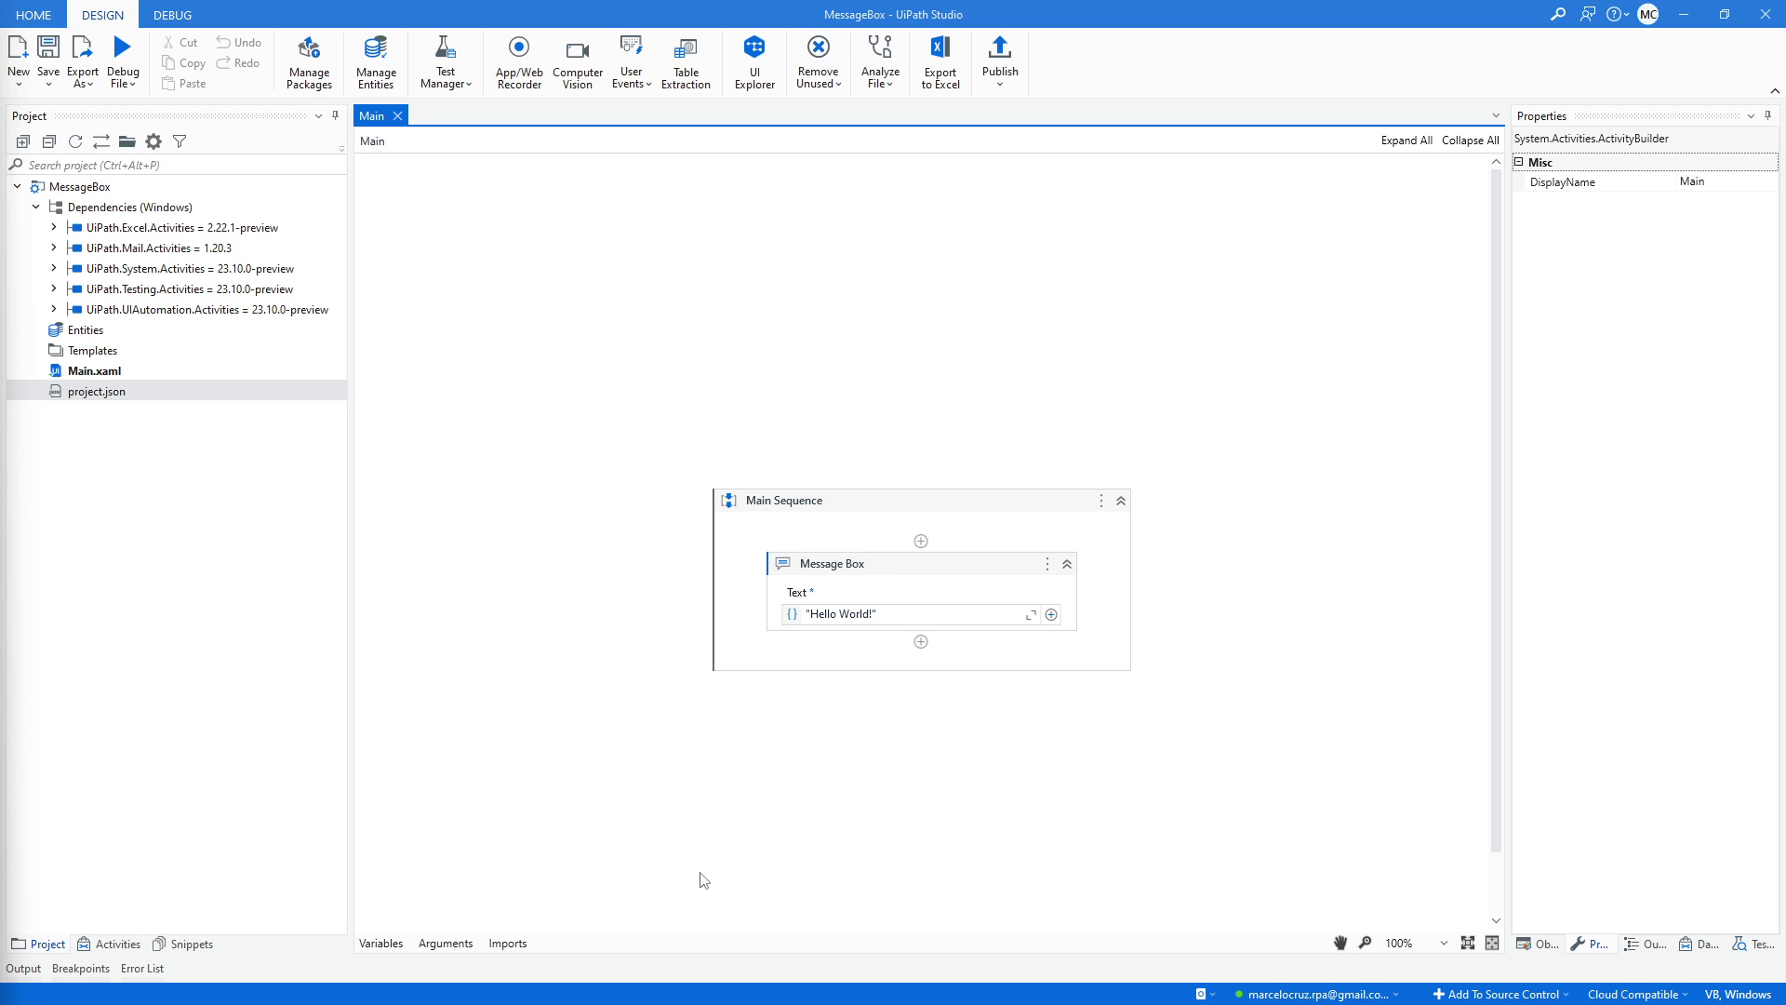
left_click(861, 985)
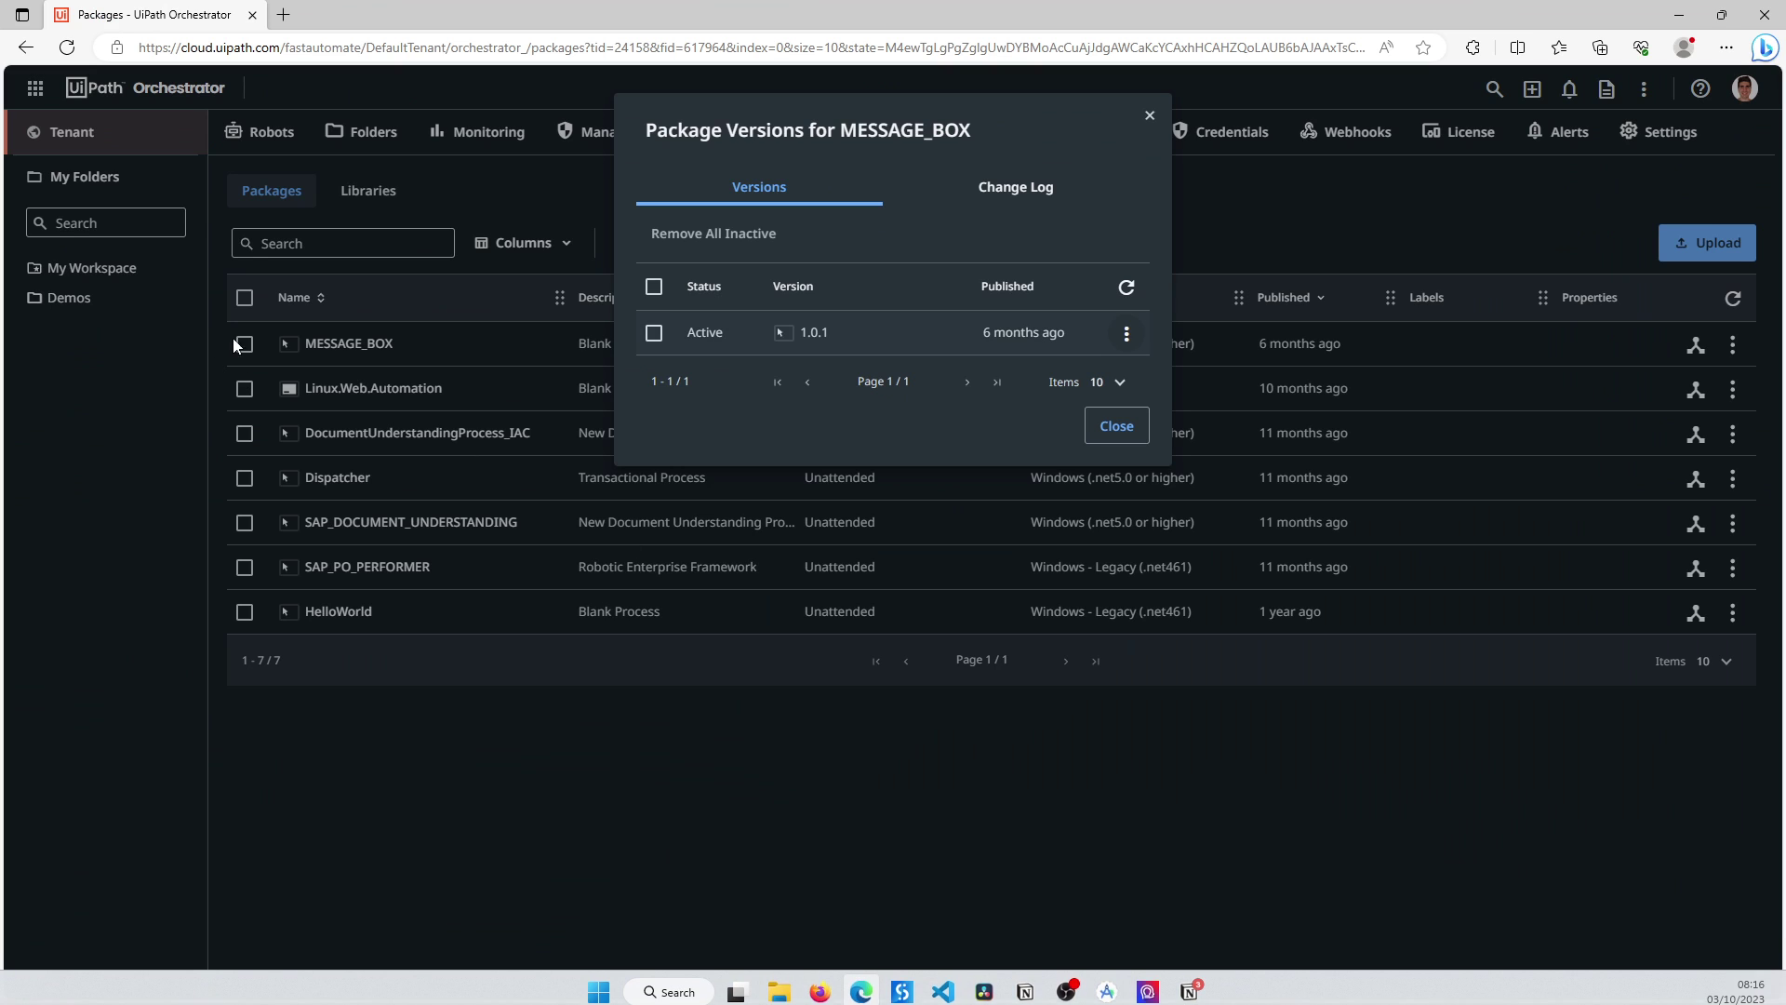
left_click(1150, 115)
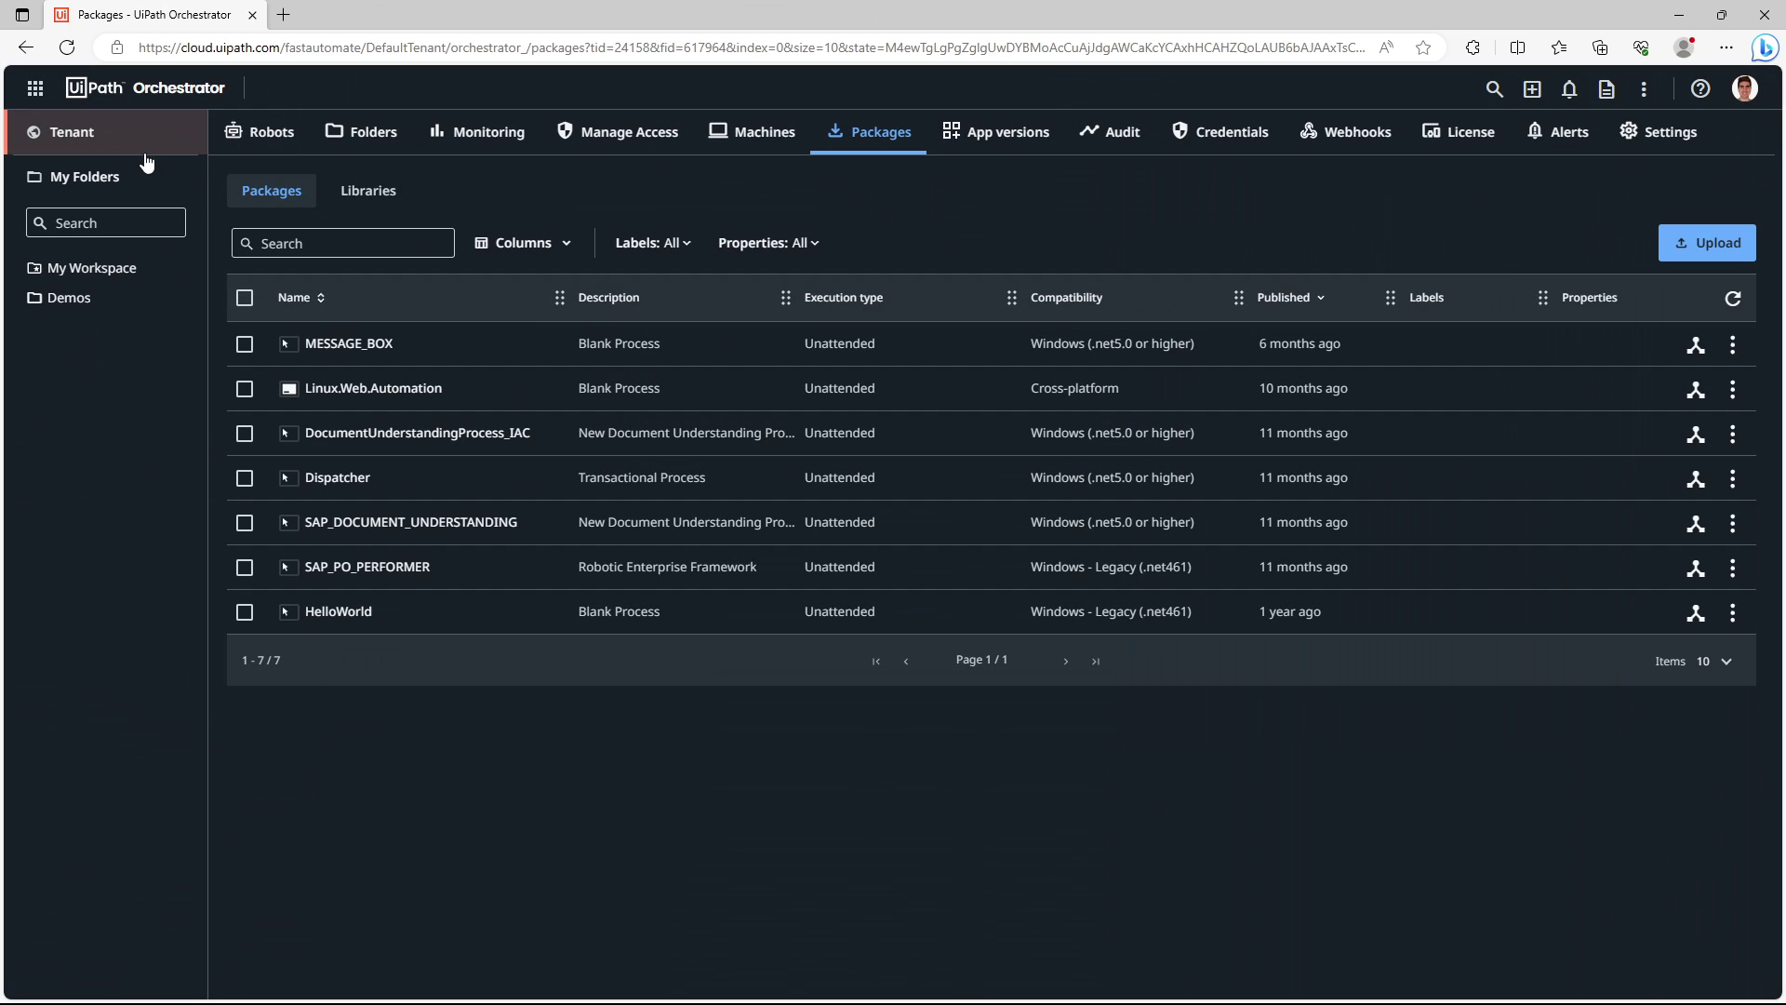
left_click(823, 141)
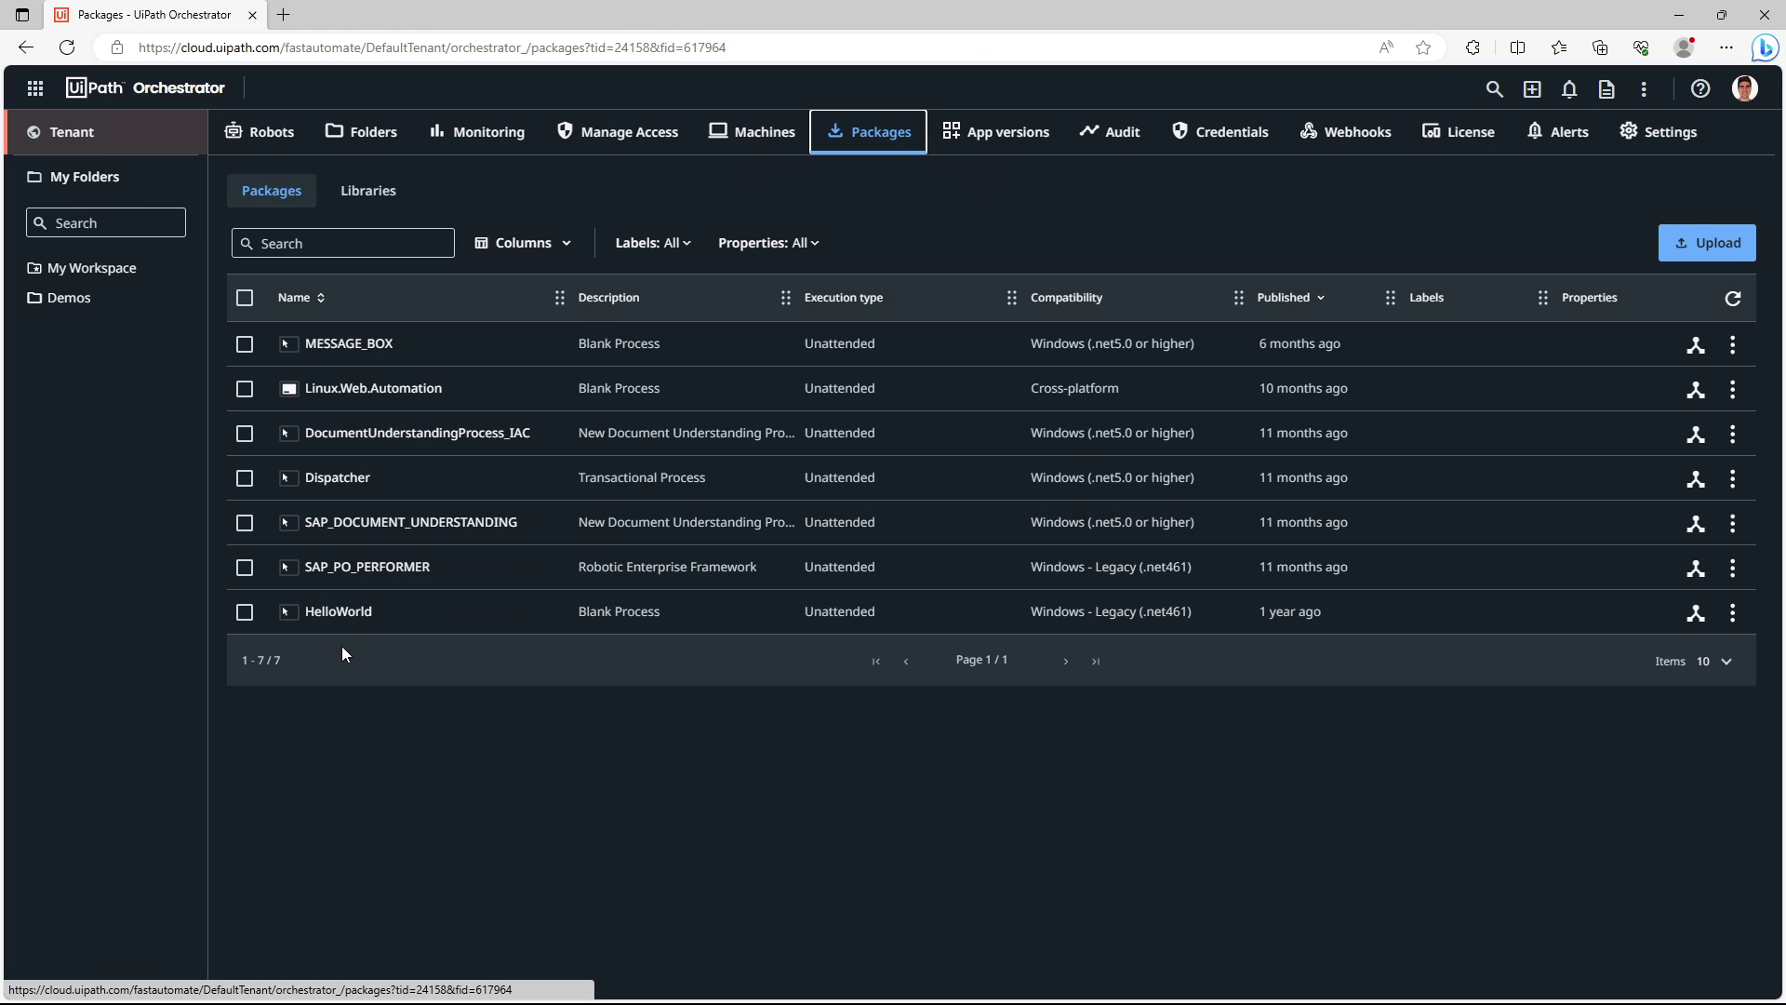
left_click(1732, 344)
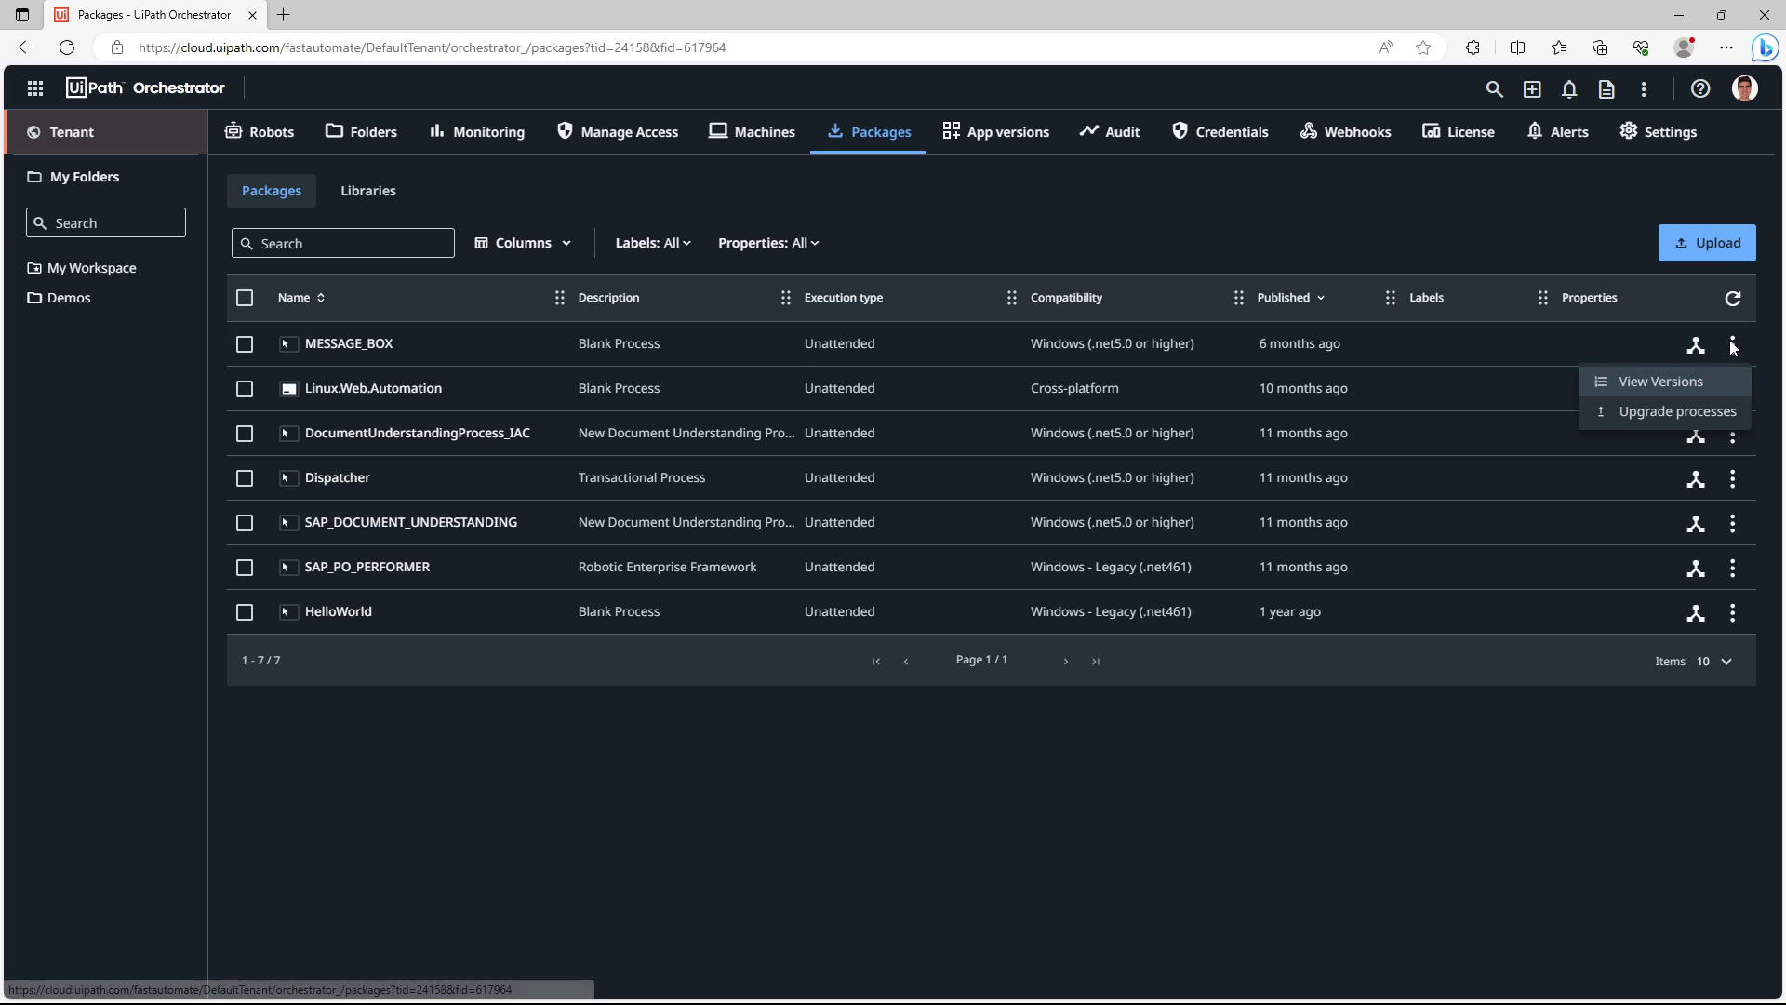
left_click(1660, 382)
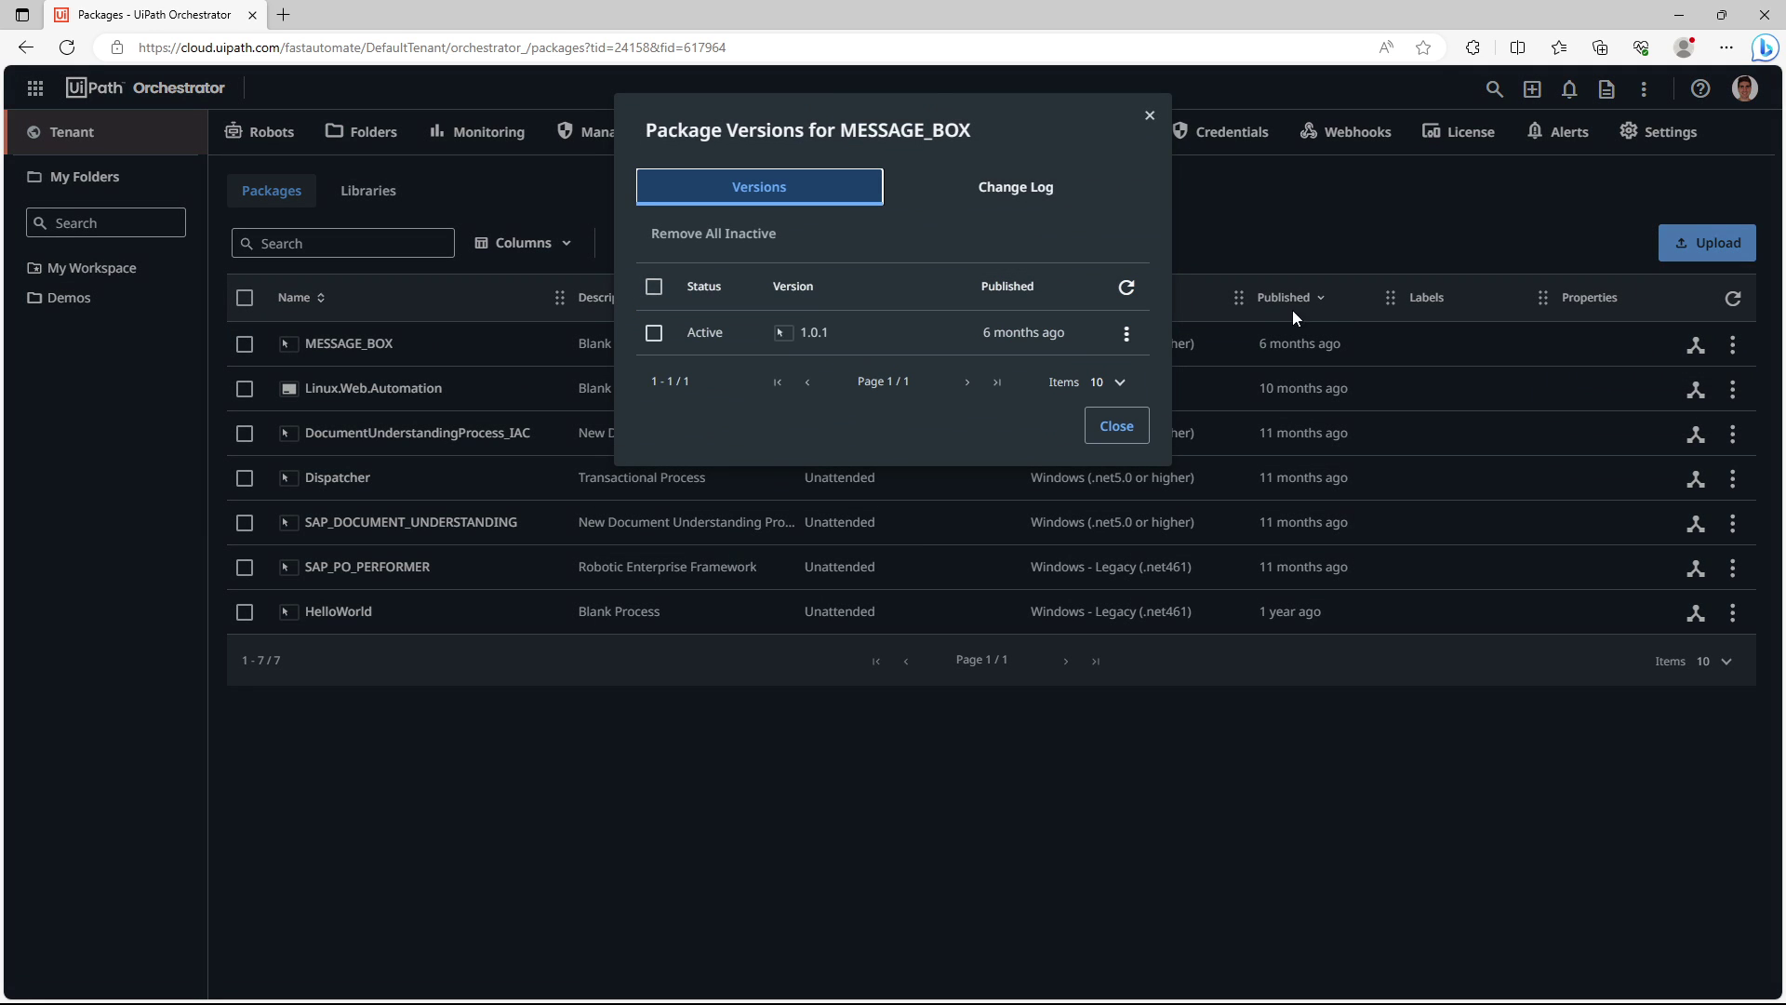
left_click(1125, 333)
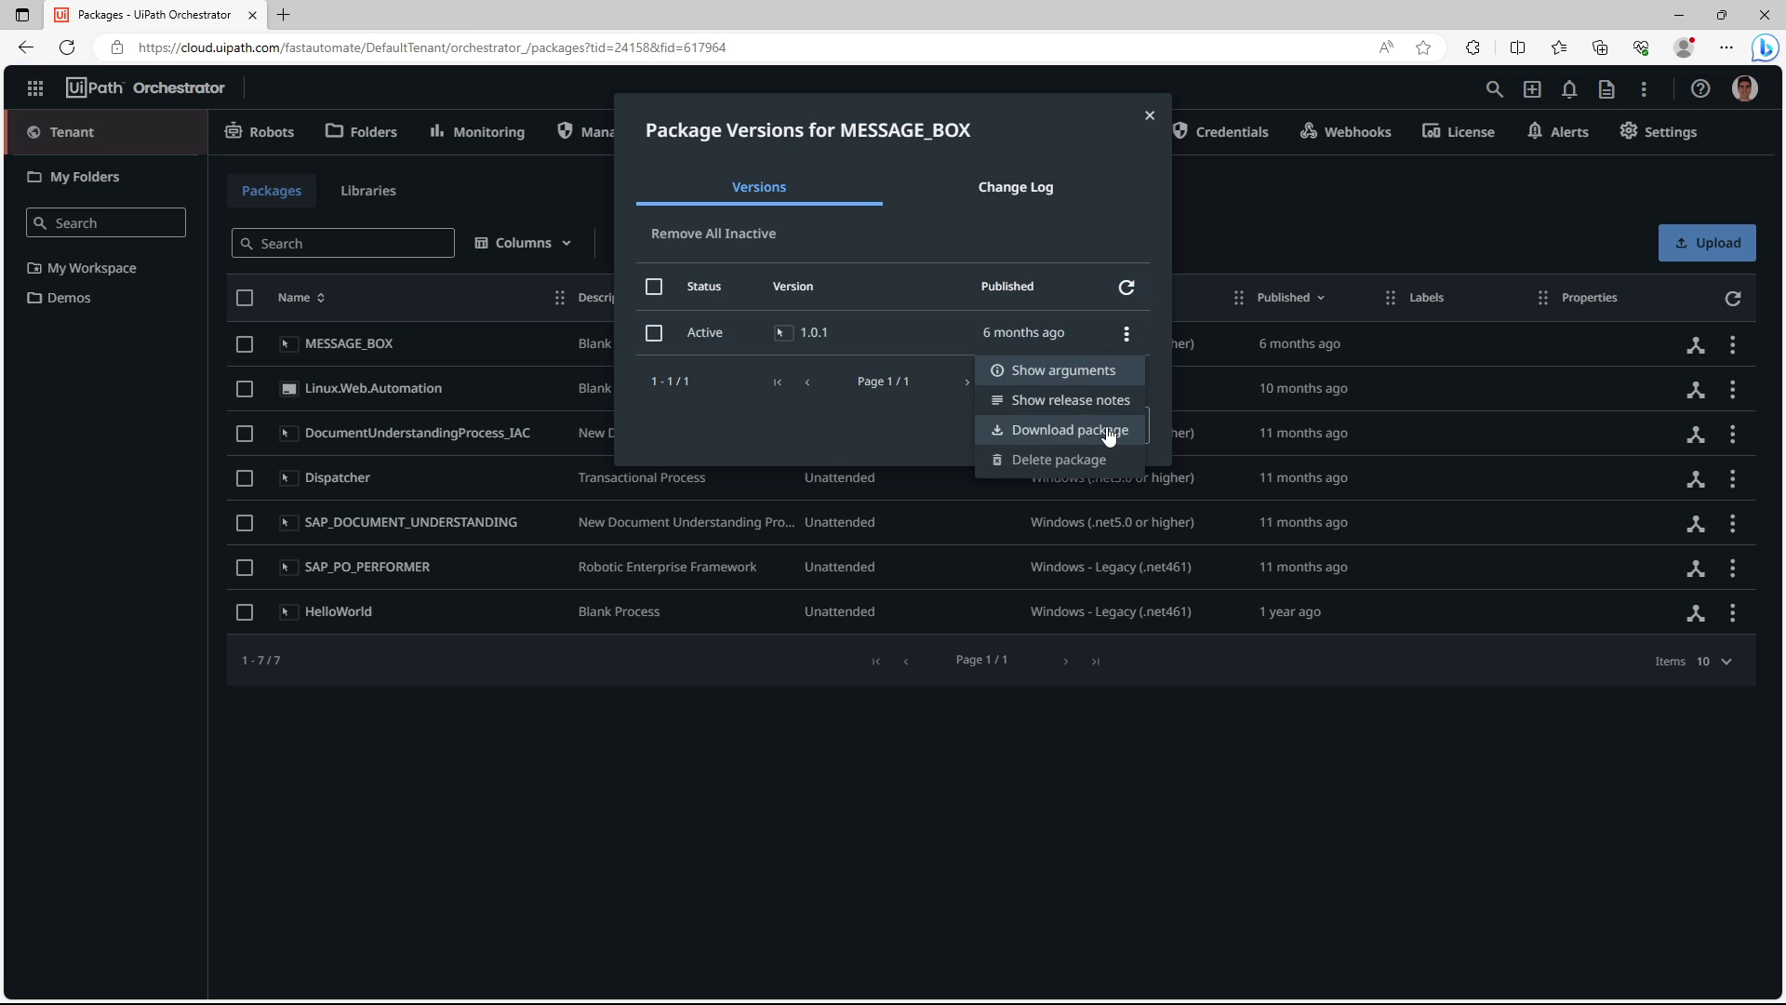
left_click(1123, 601)
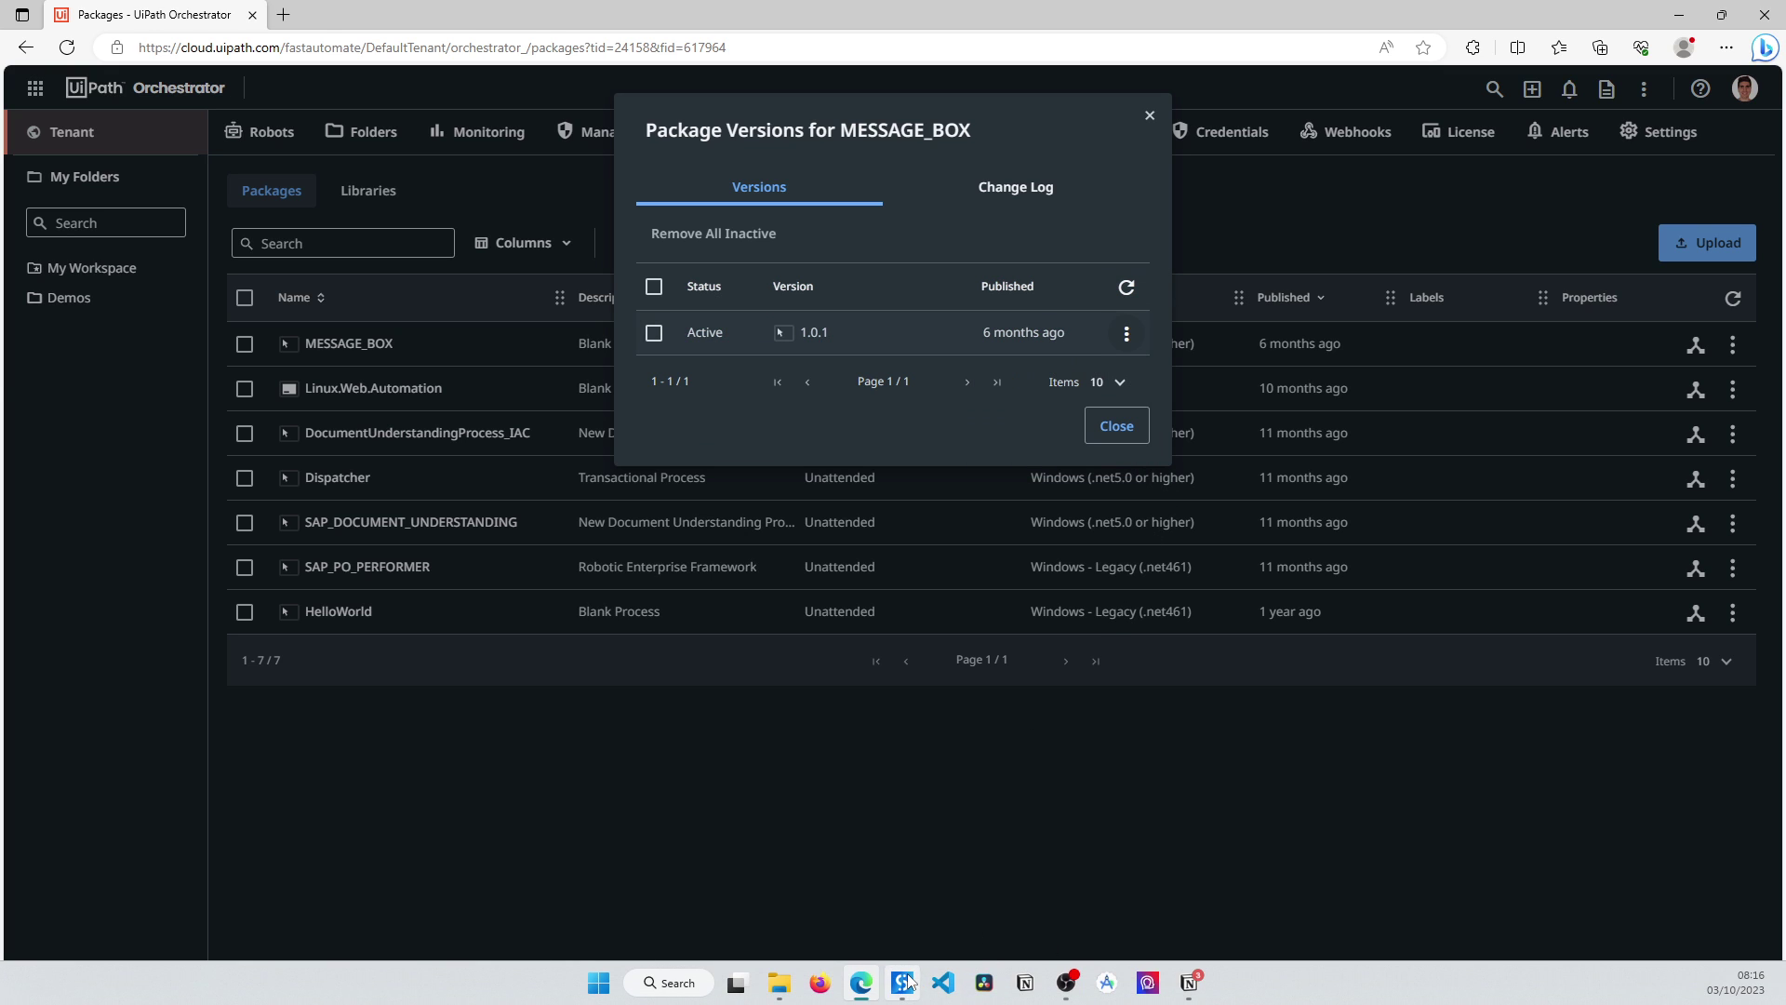
Publish the MessageBox project as 1.0.3 to a custom Desktop location and dismiss the success message
left_click(902, 982)
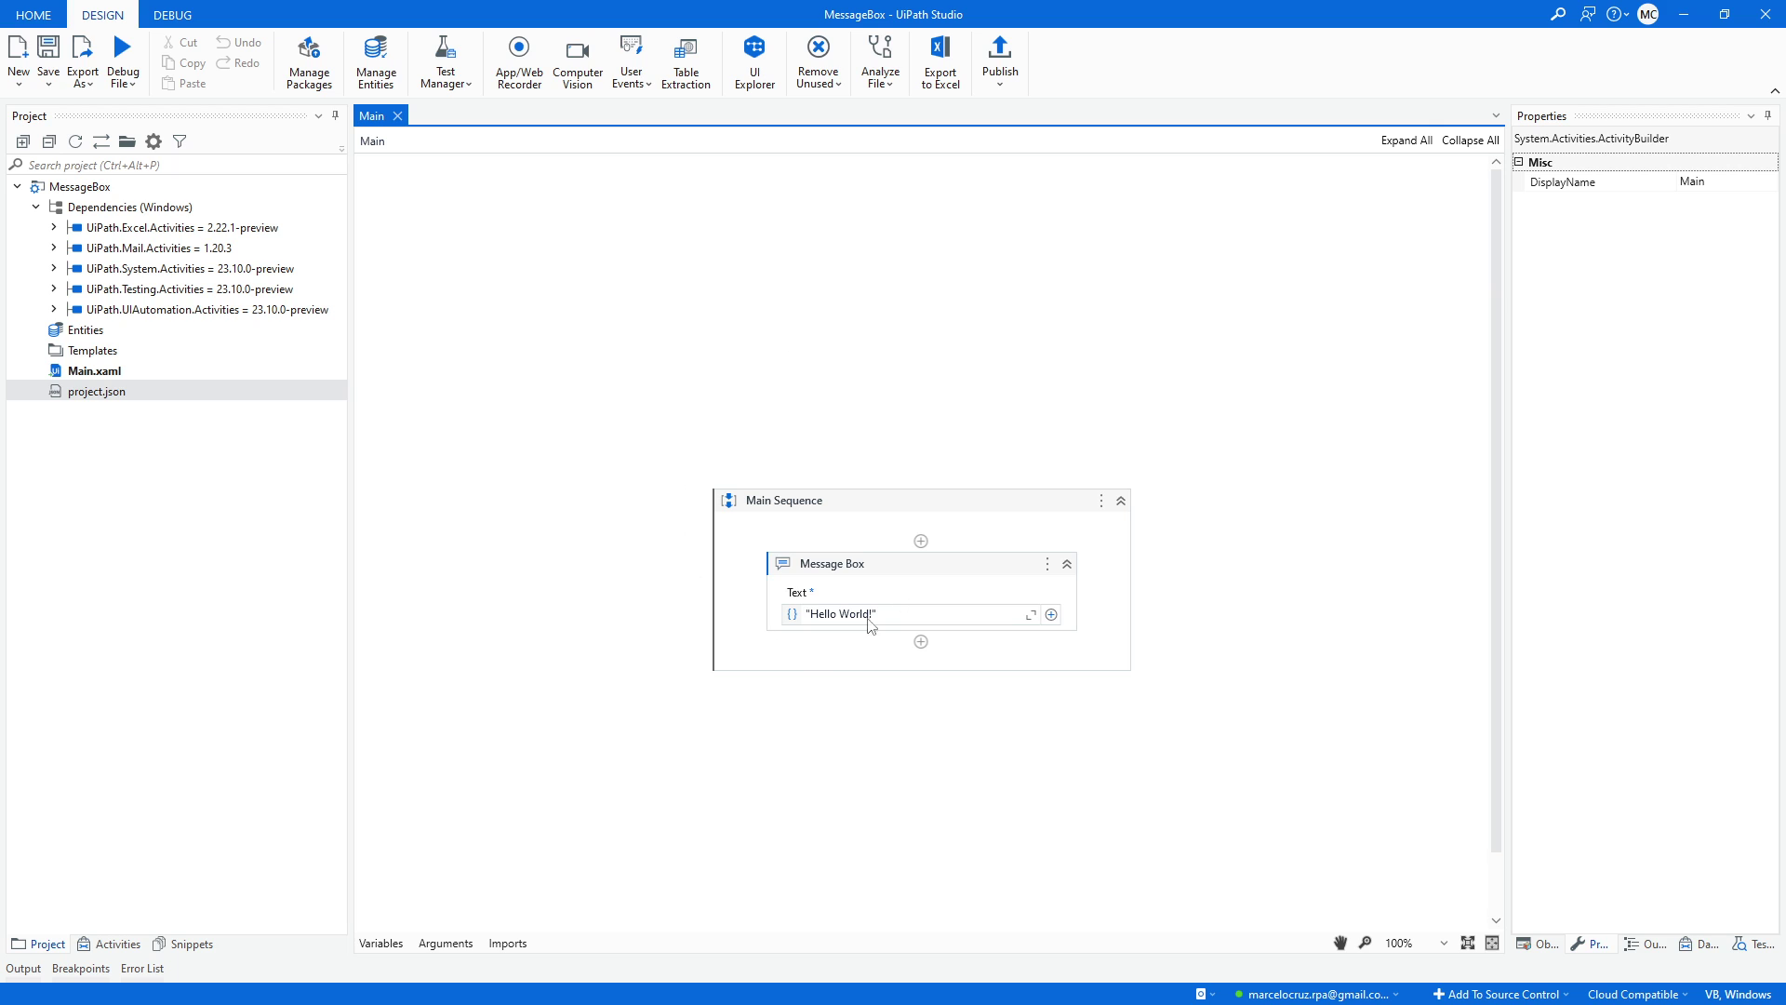
left_click(1000, 51)
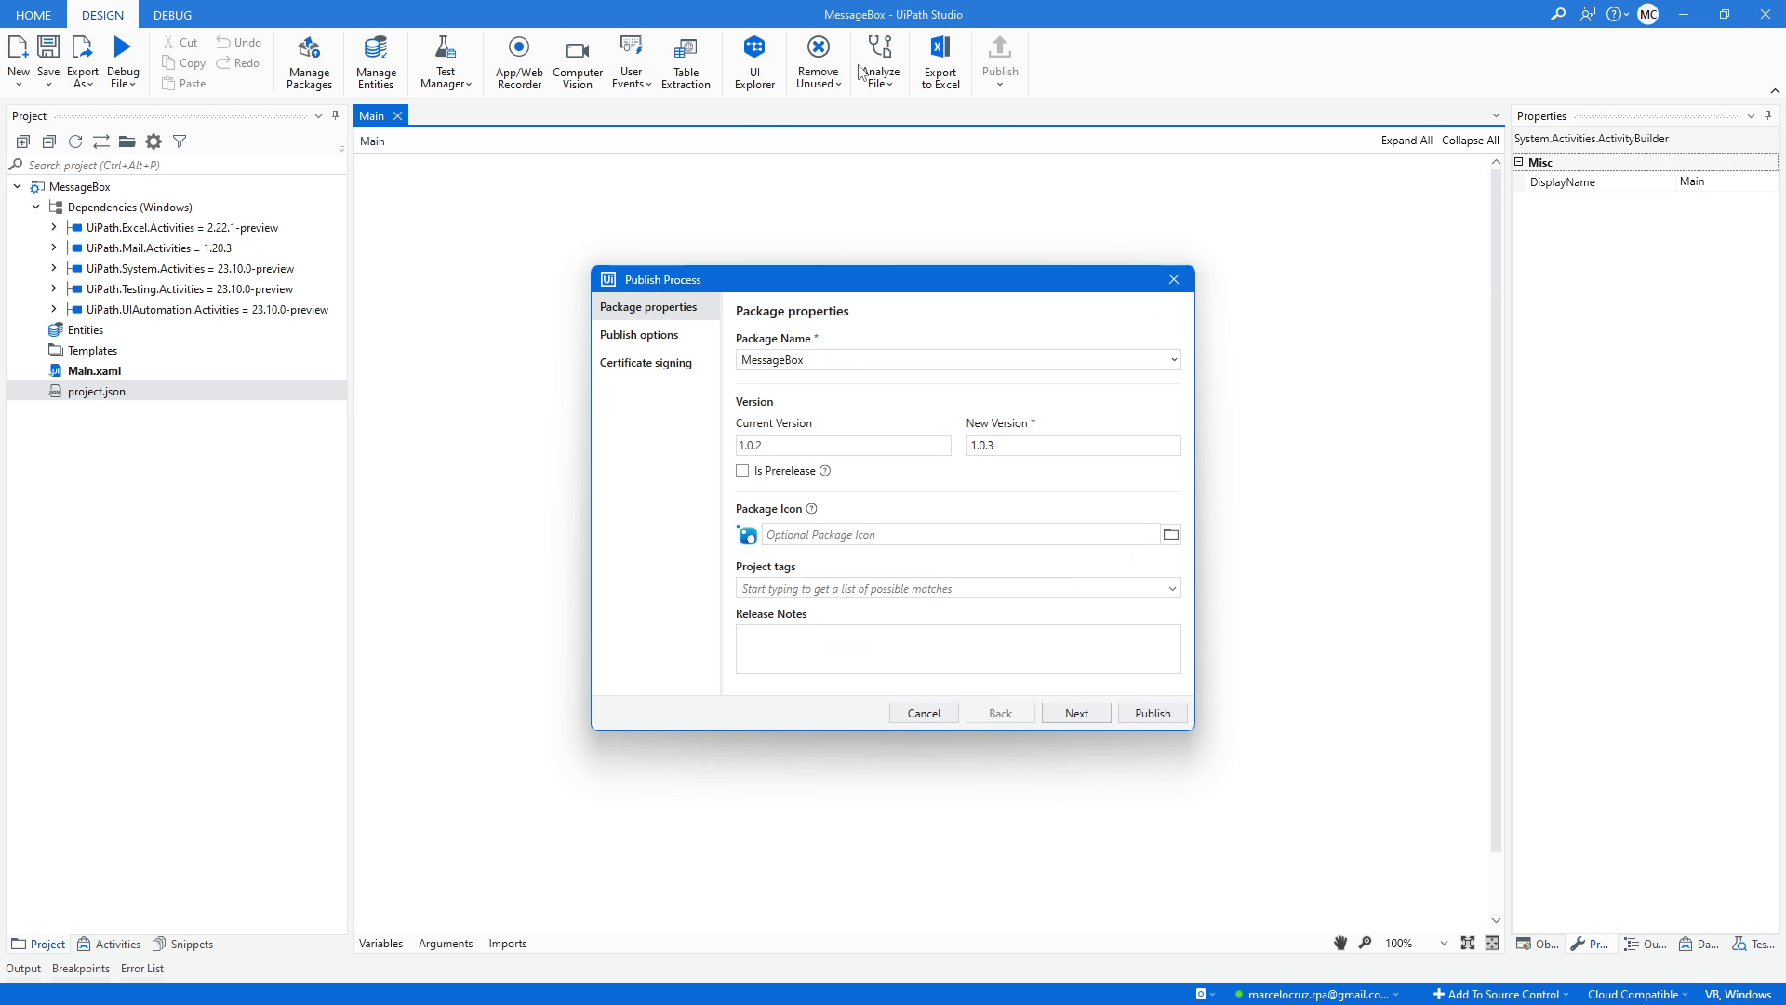
left_click(616, 344)
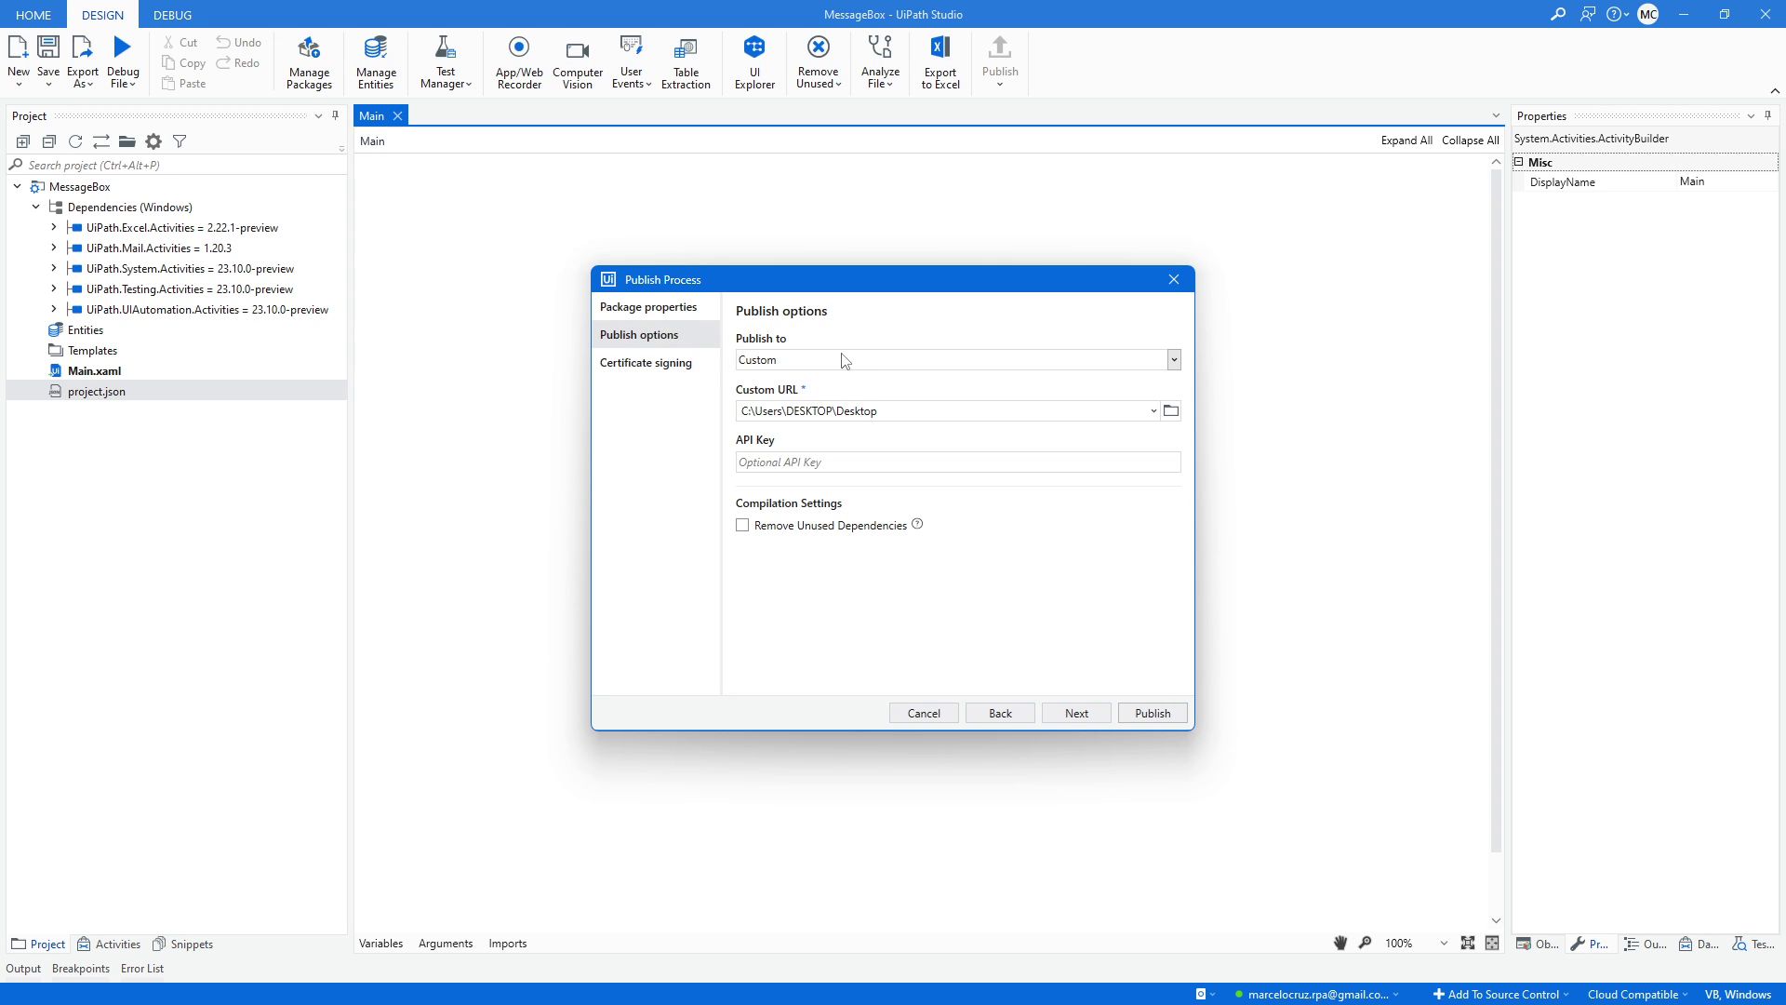
left_click(754, 406)
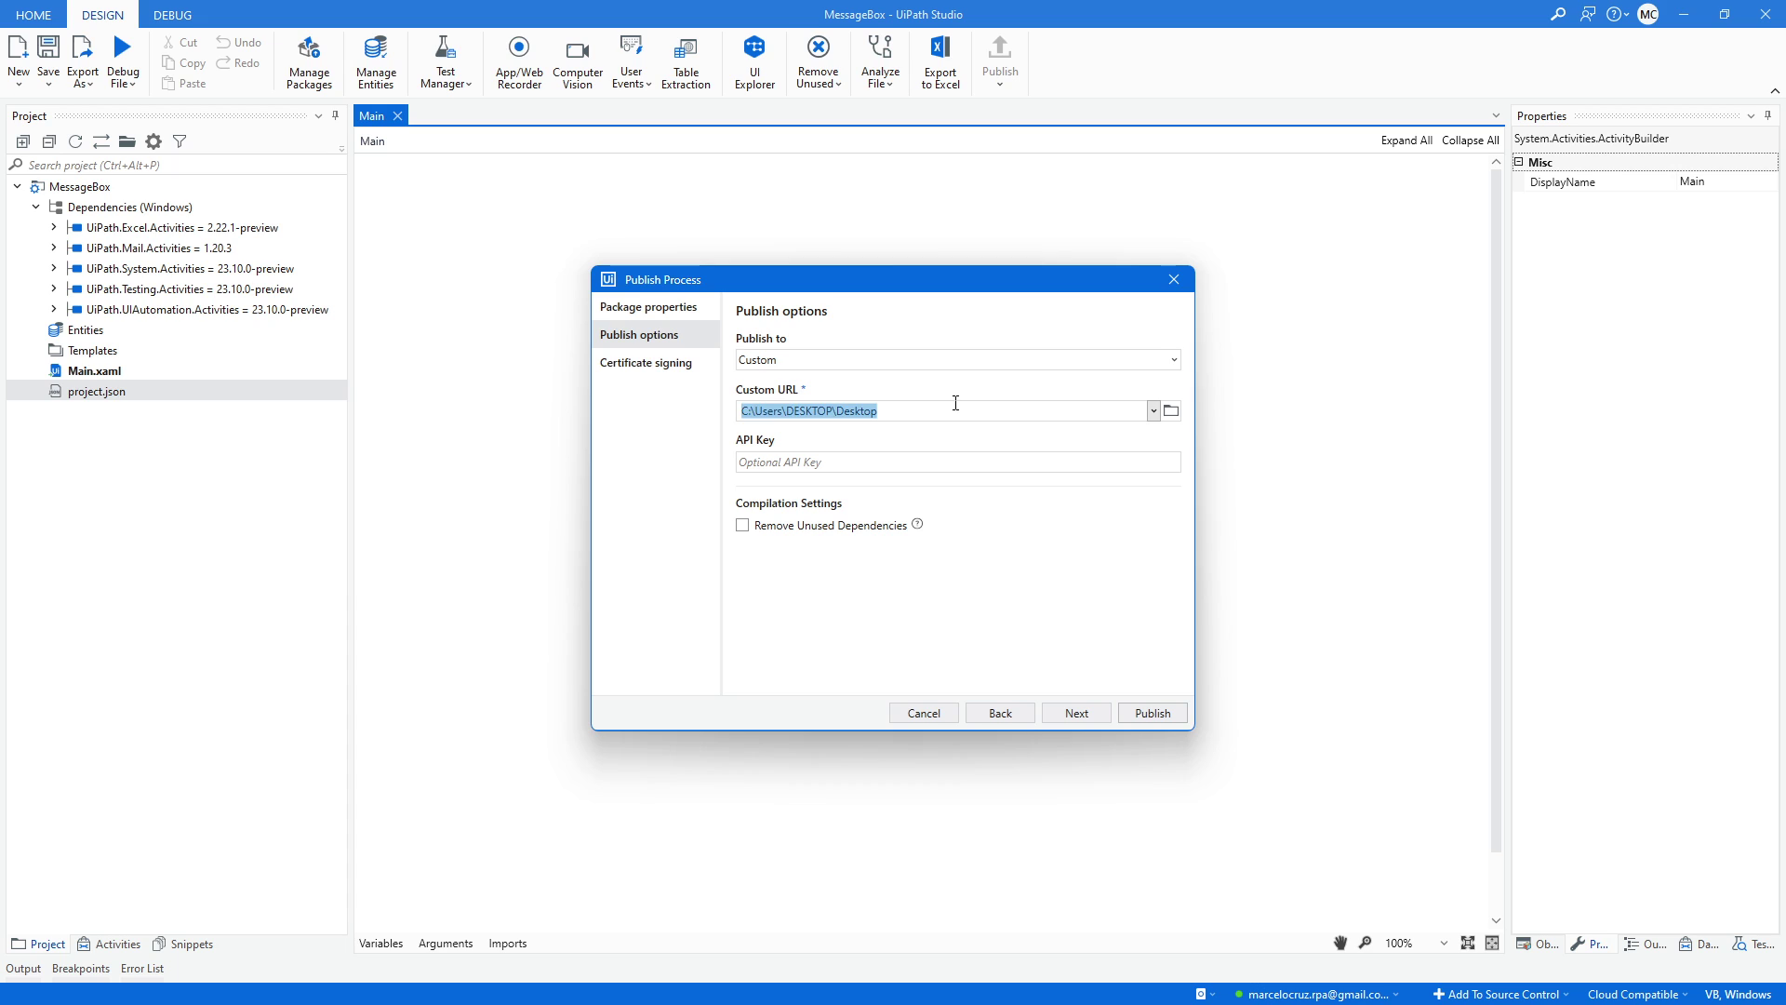
left_click(1159, 712)
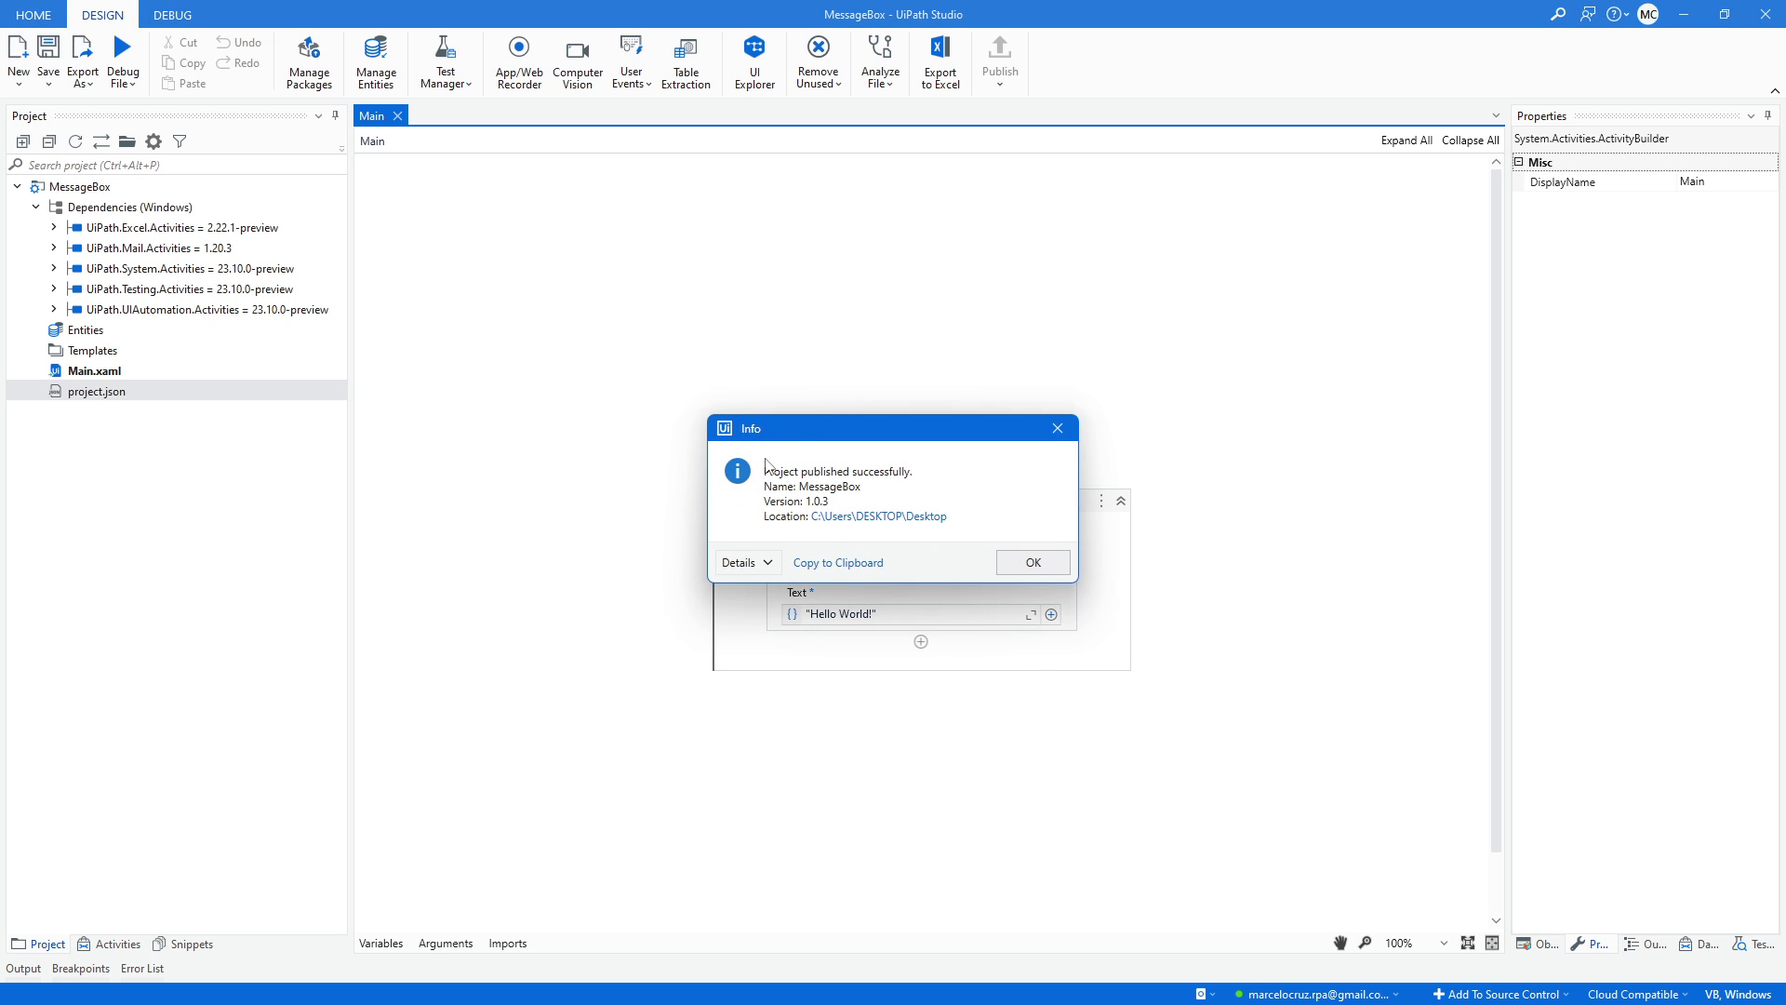
left_click(1031, 562)
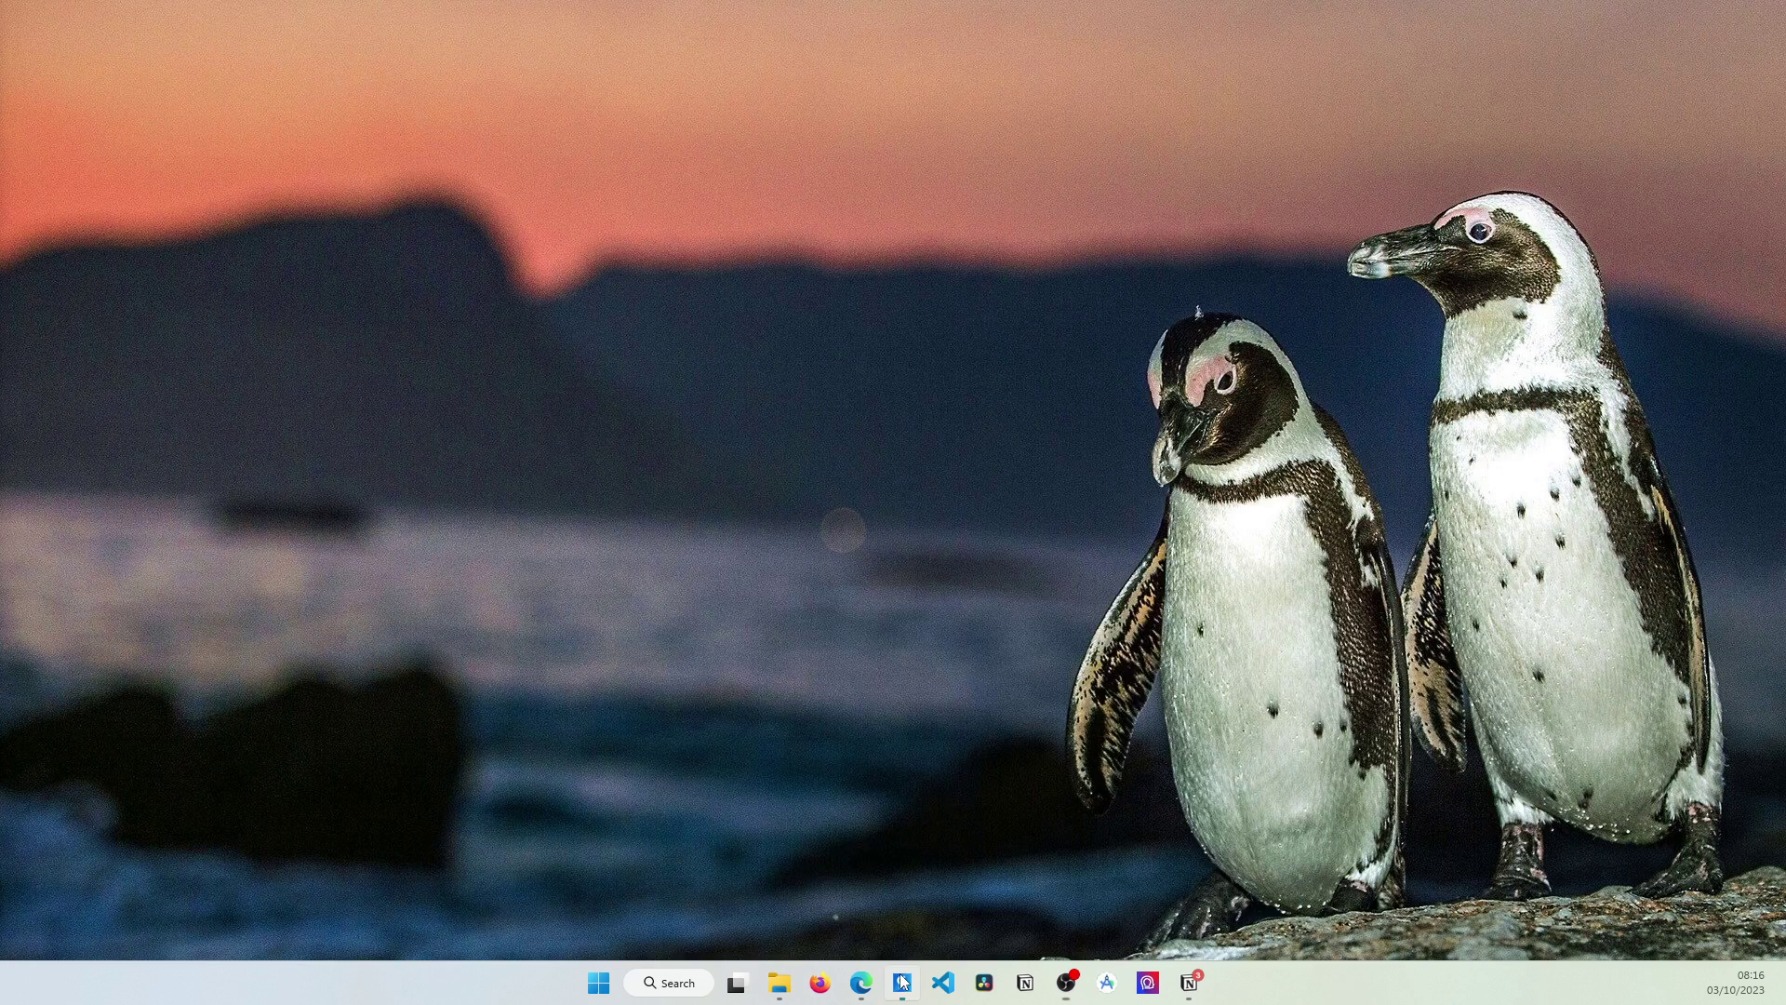
Open File Explorer on the Desktop folder, then shrink and hide its window
left_click(902, 982)
mouse_move(642, 972)
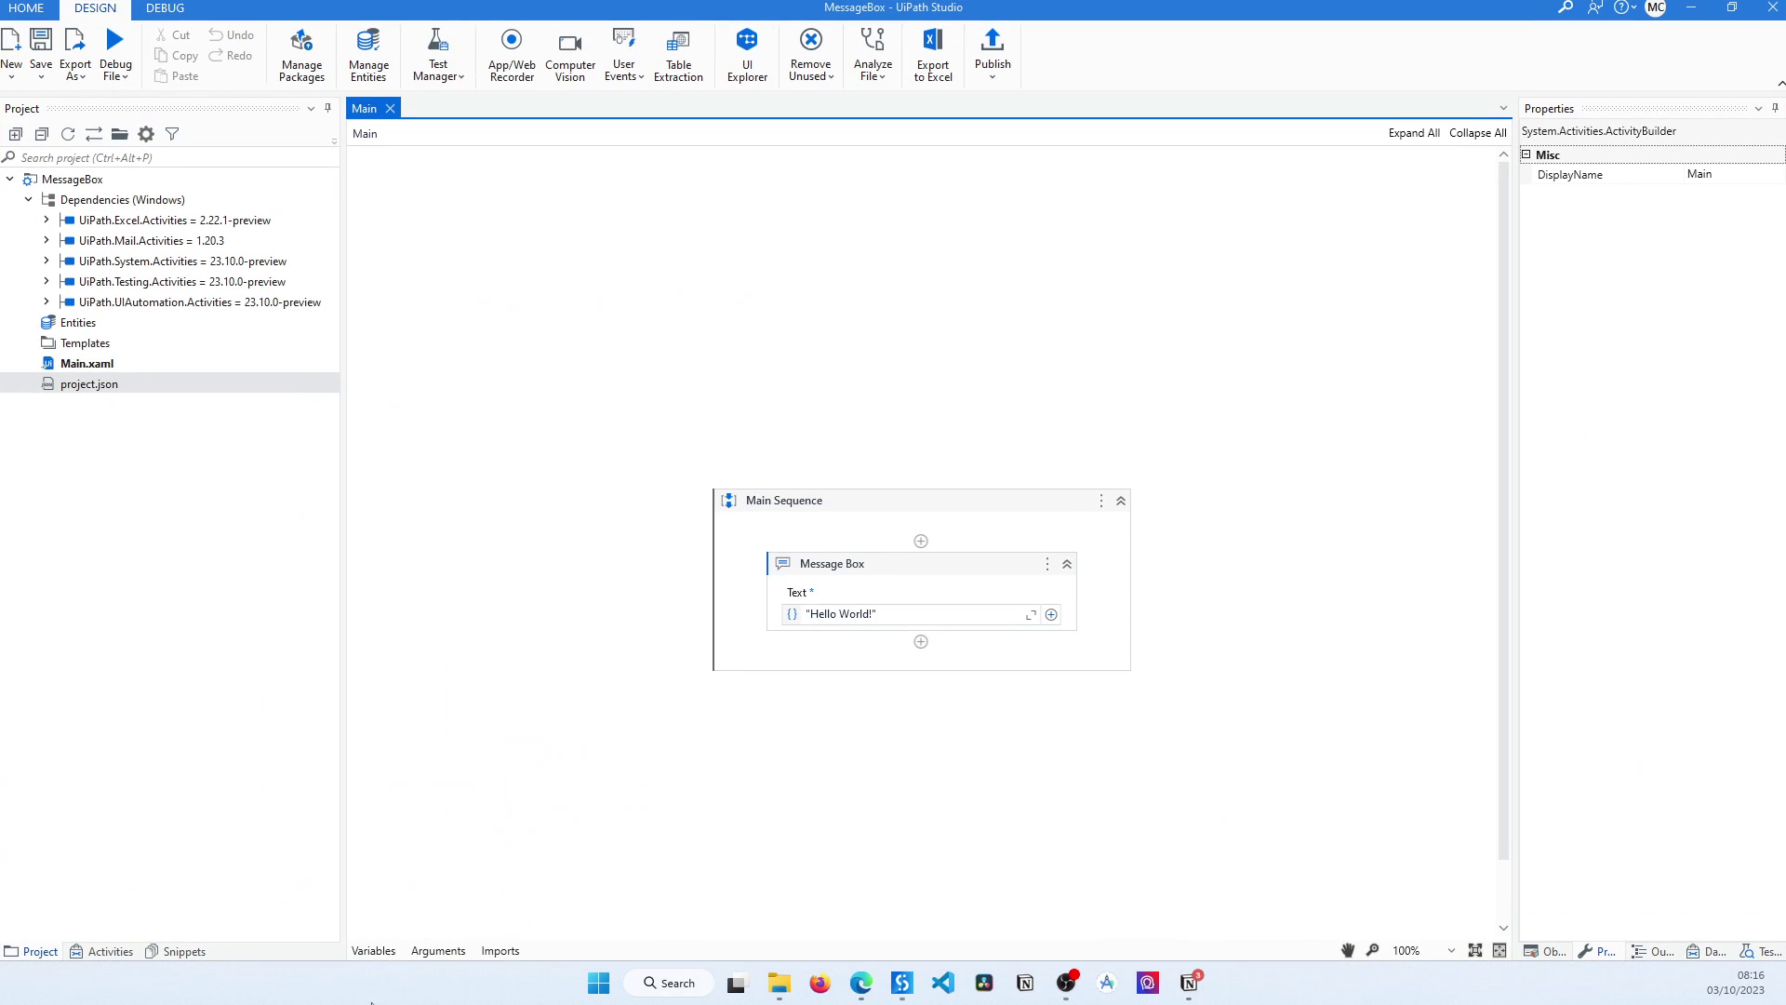
left_click(771, 984)
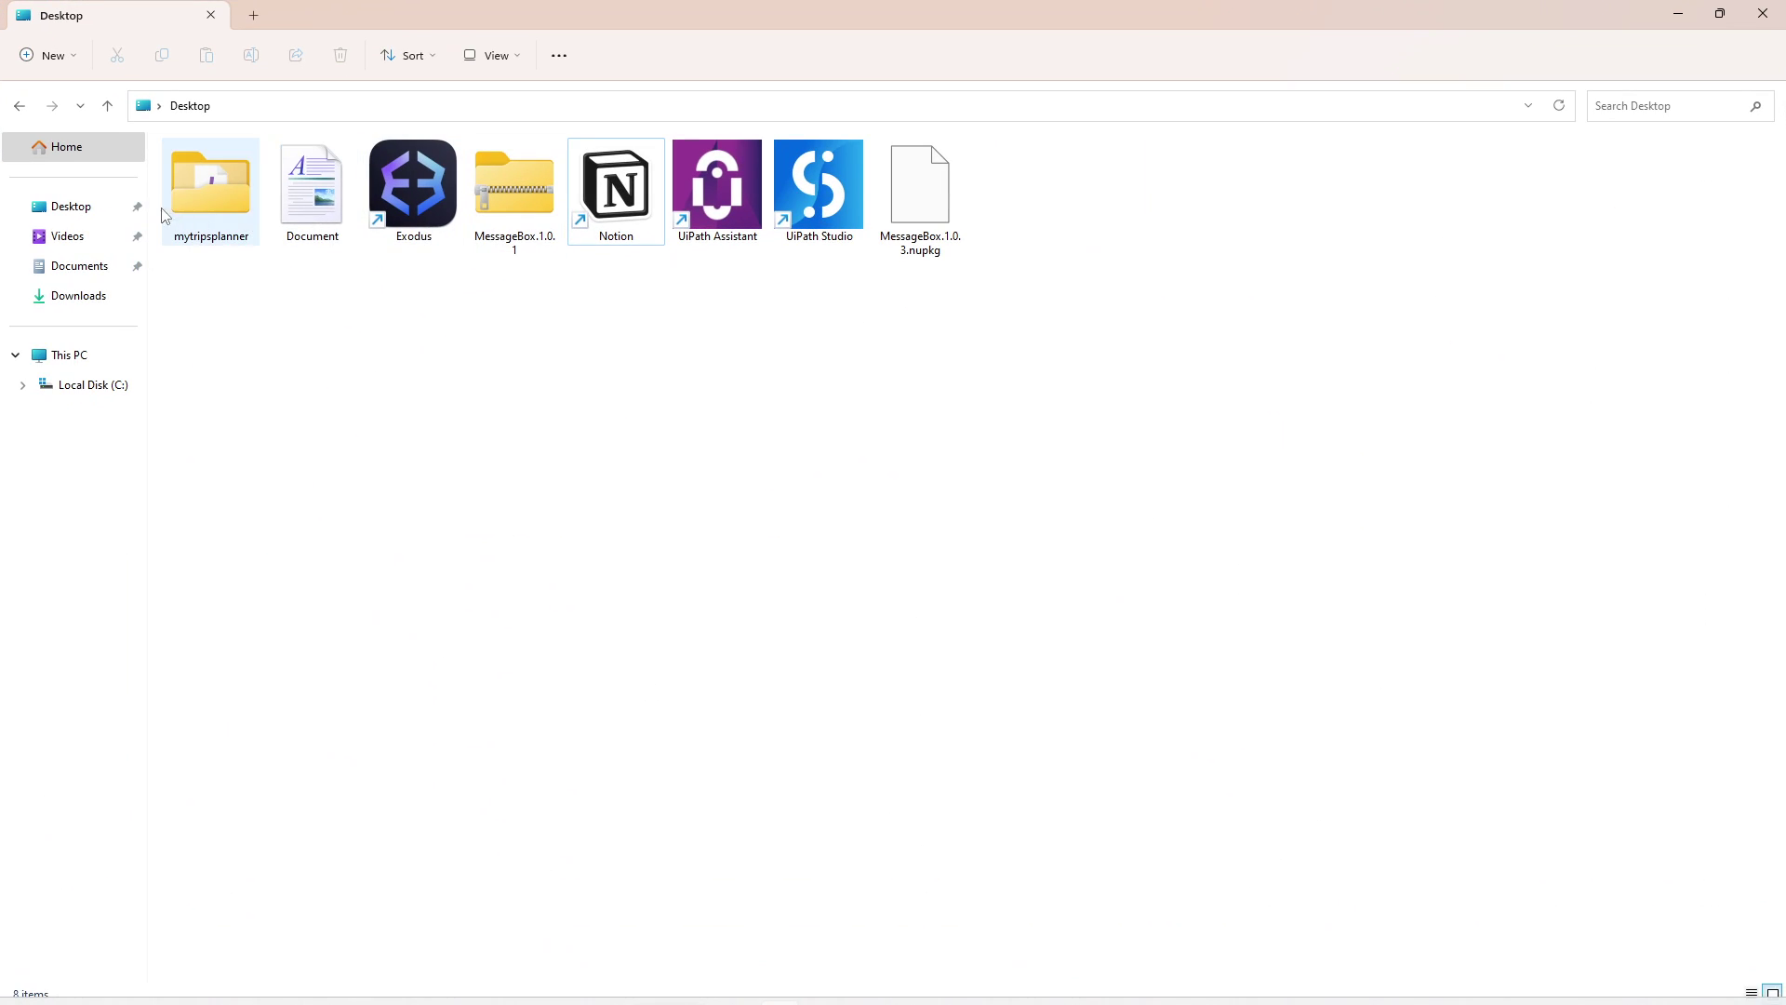
double_click(681, 10)
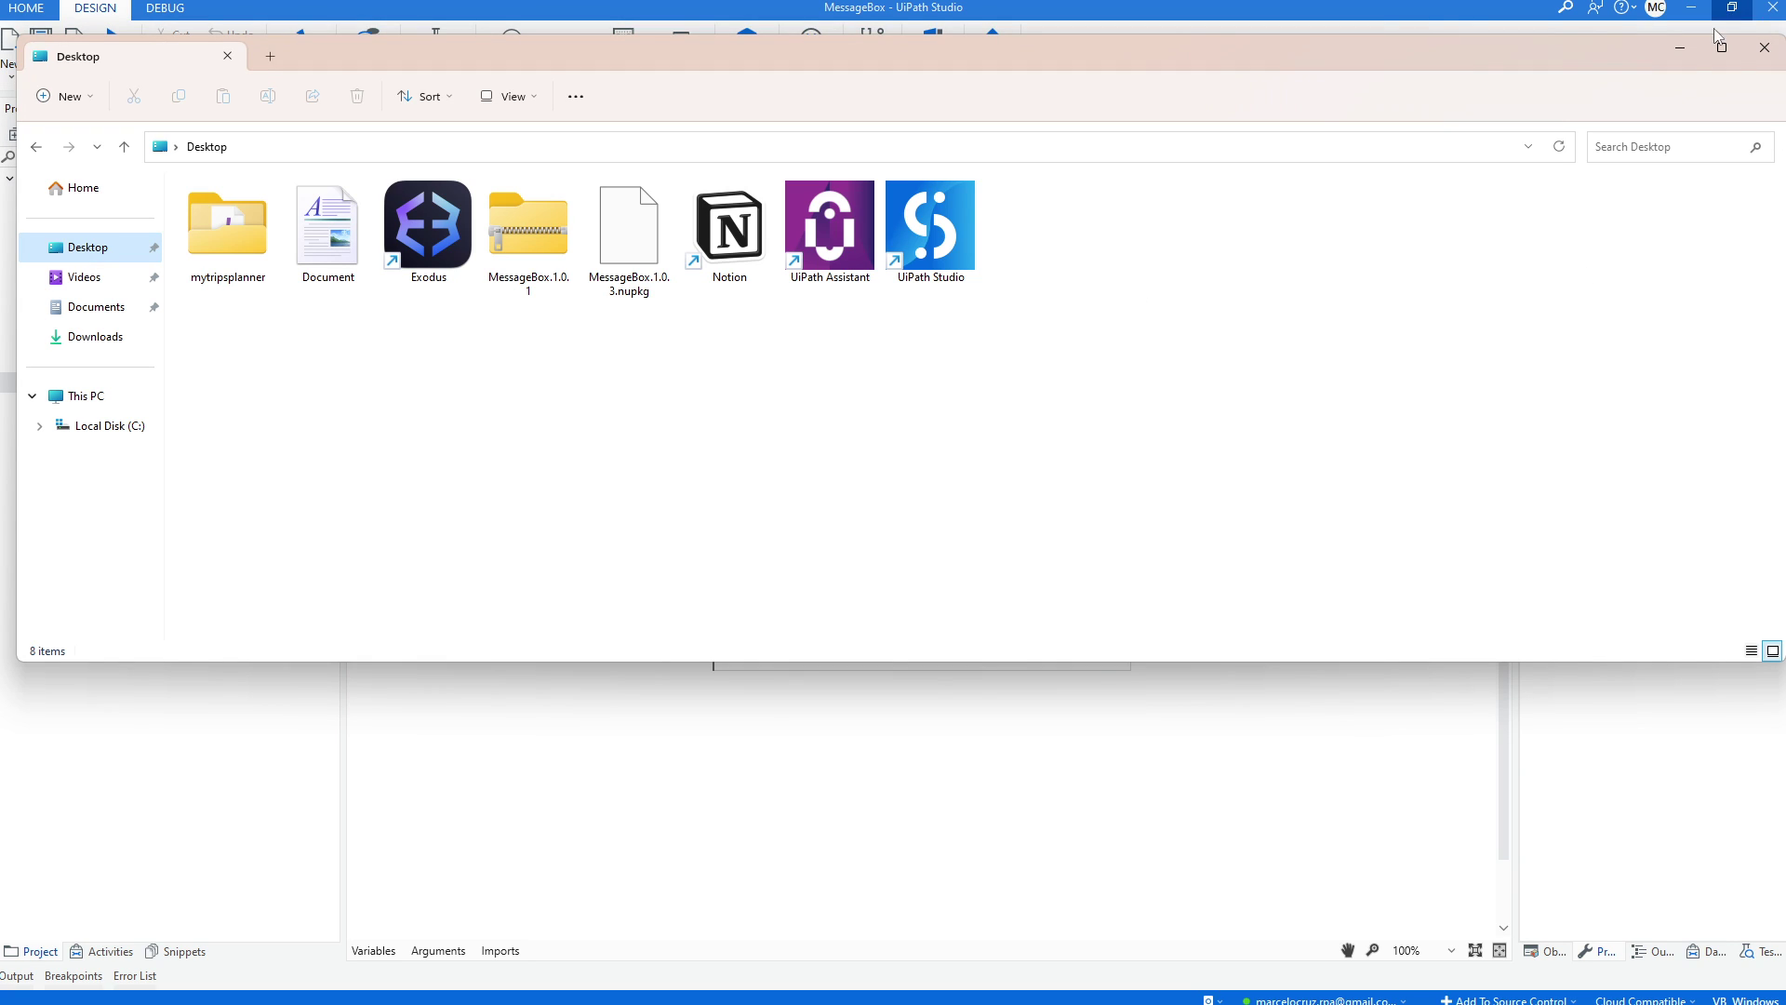
left_click(1680, 47)
Move the MessageBox.1.0.3.nupkg icon rightward on the desktop and minimize UiPath Studio
left_click_drag(1420, 9, 1100, 349)
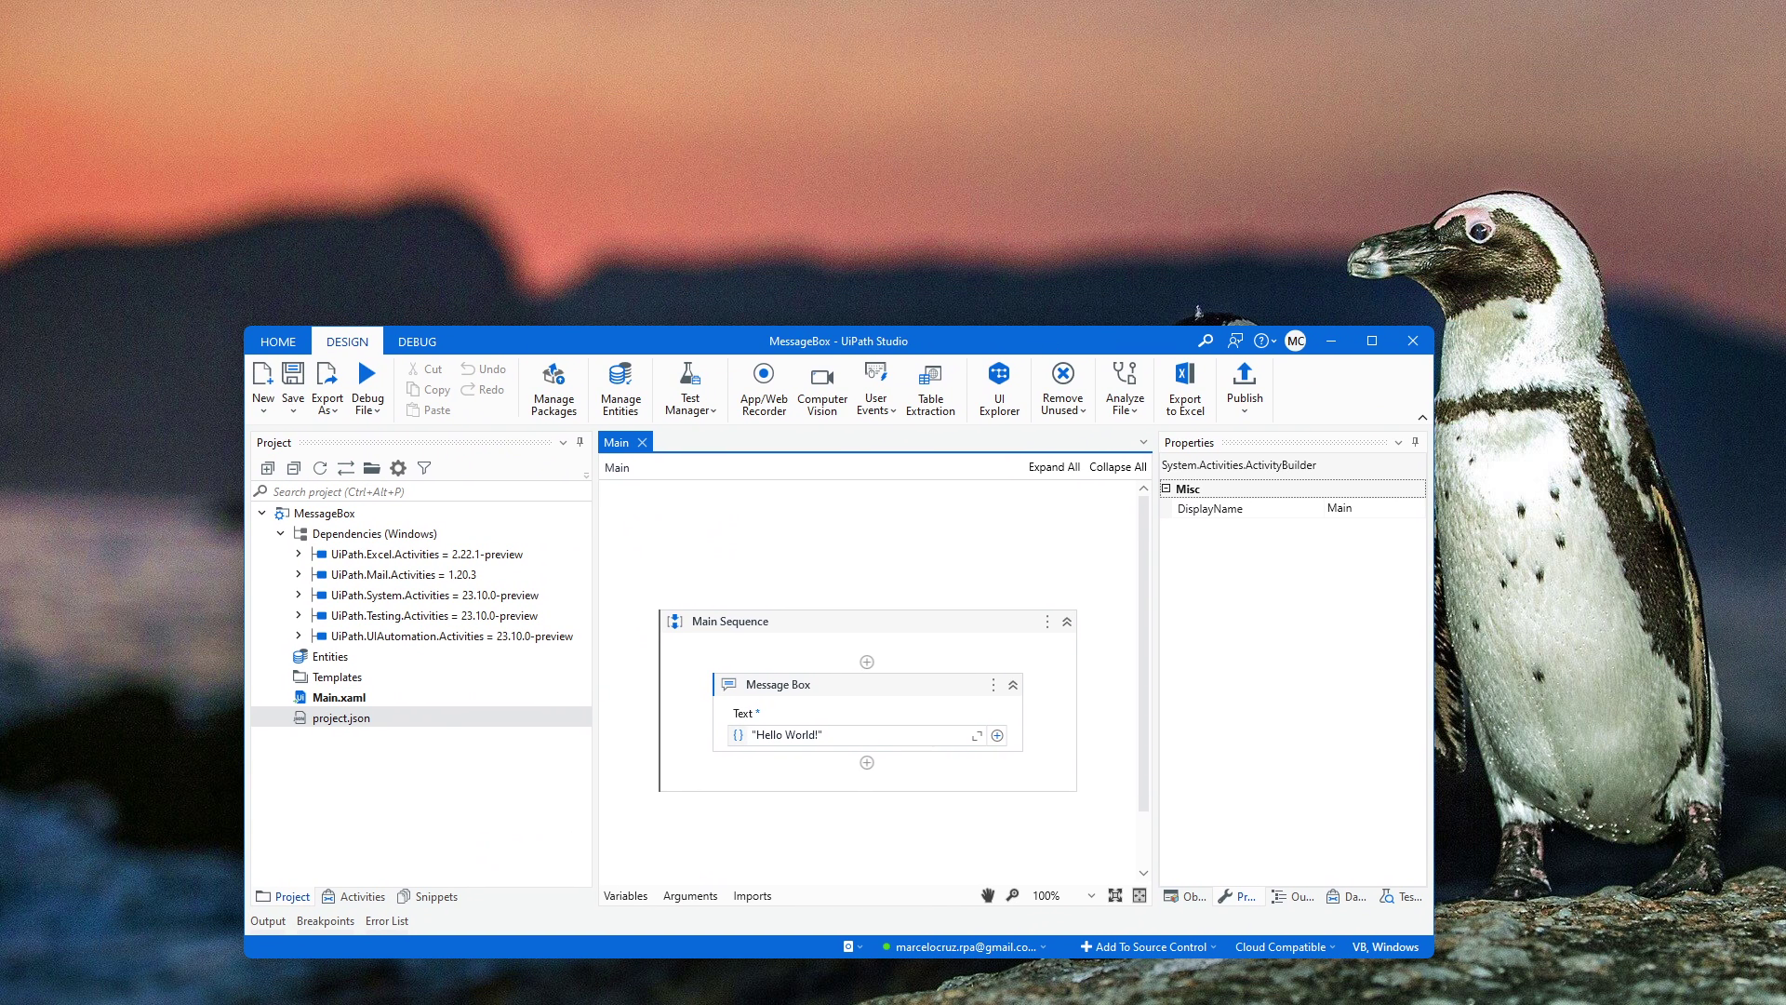
left_click_drag(444, 78, 827, 130)
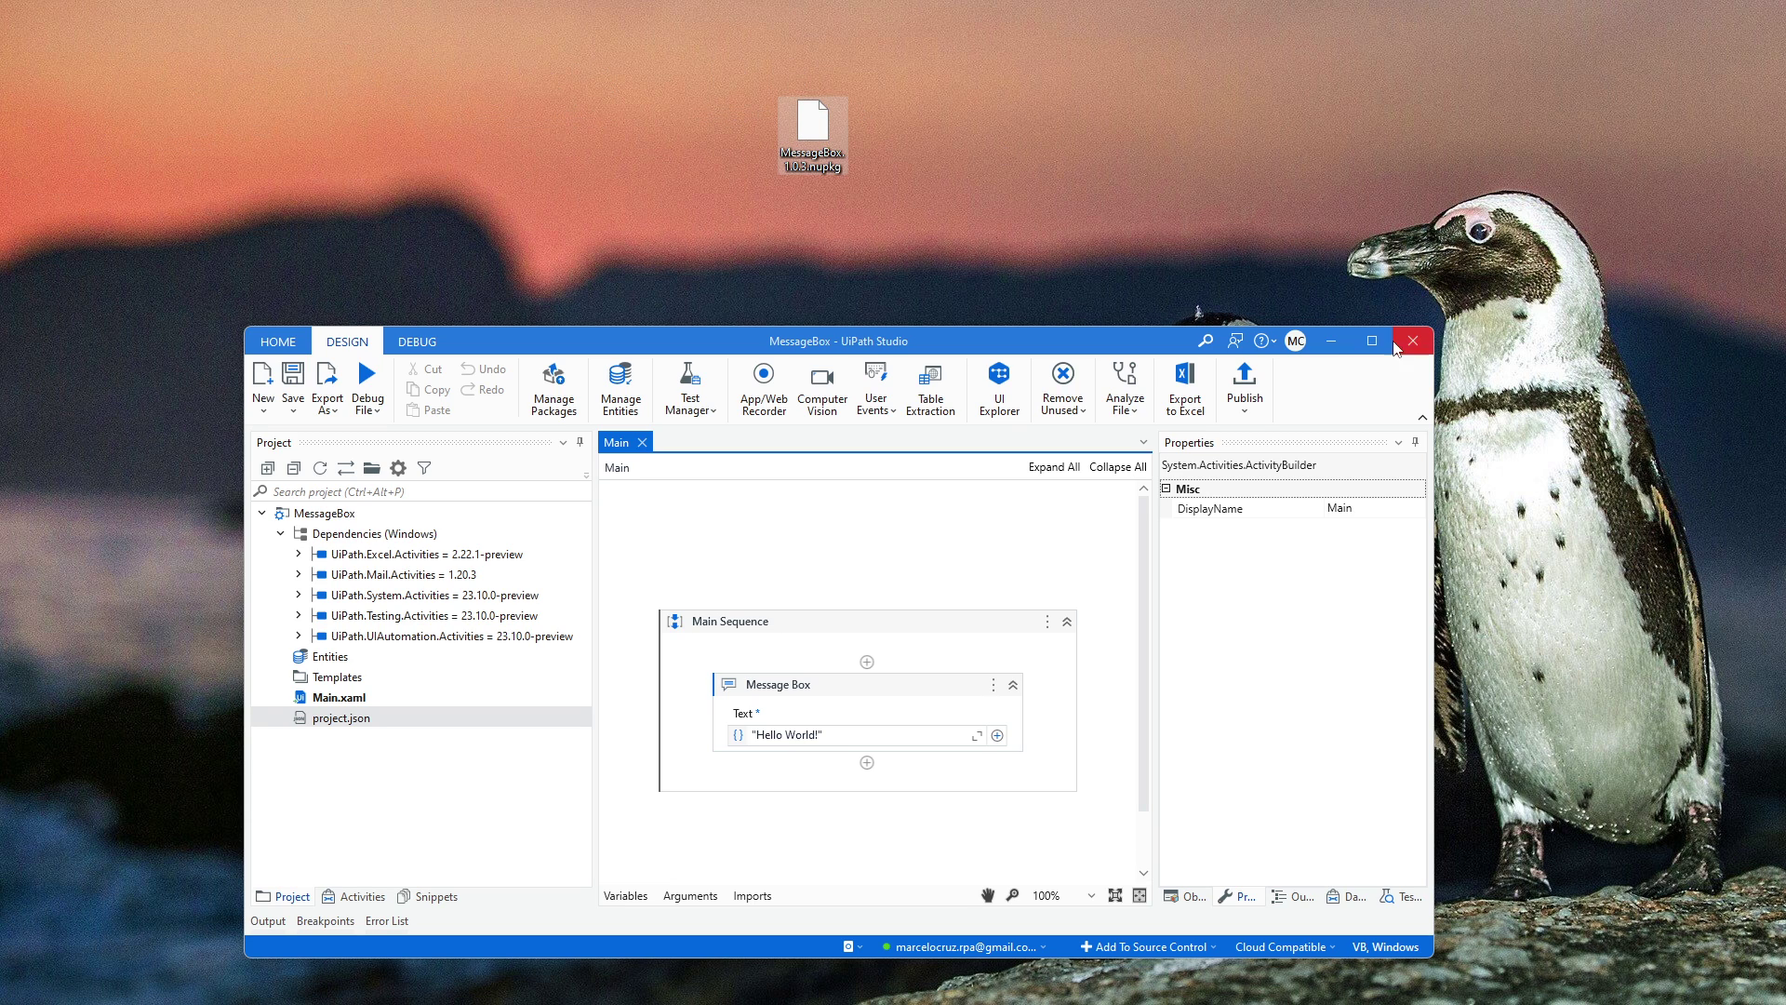
left_click(1365, 339)
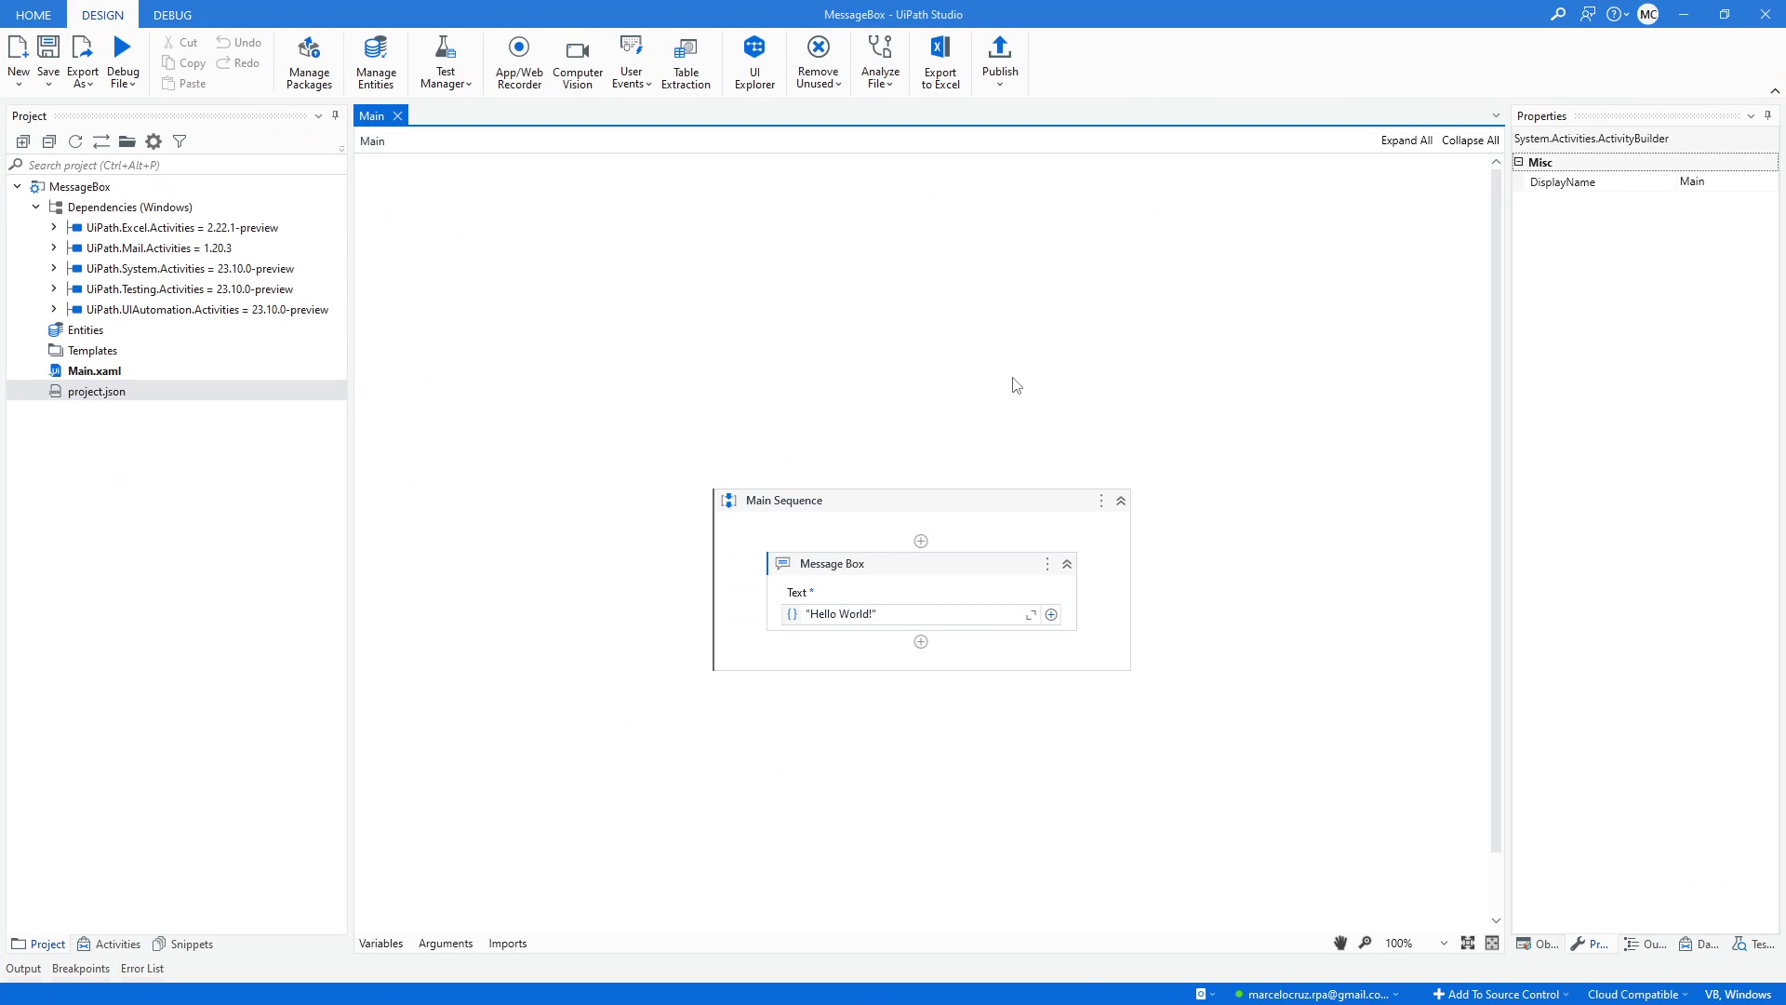
left_click(1682, 14)
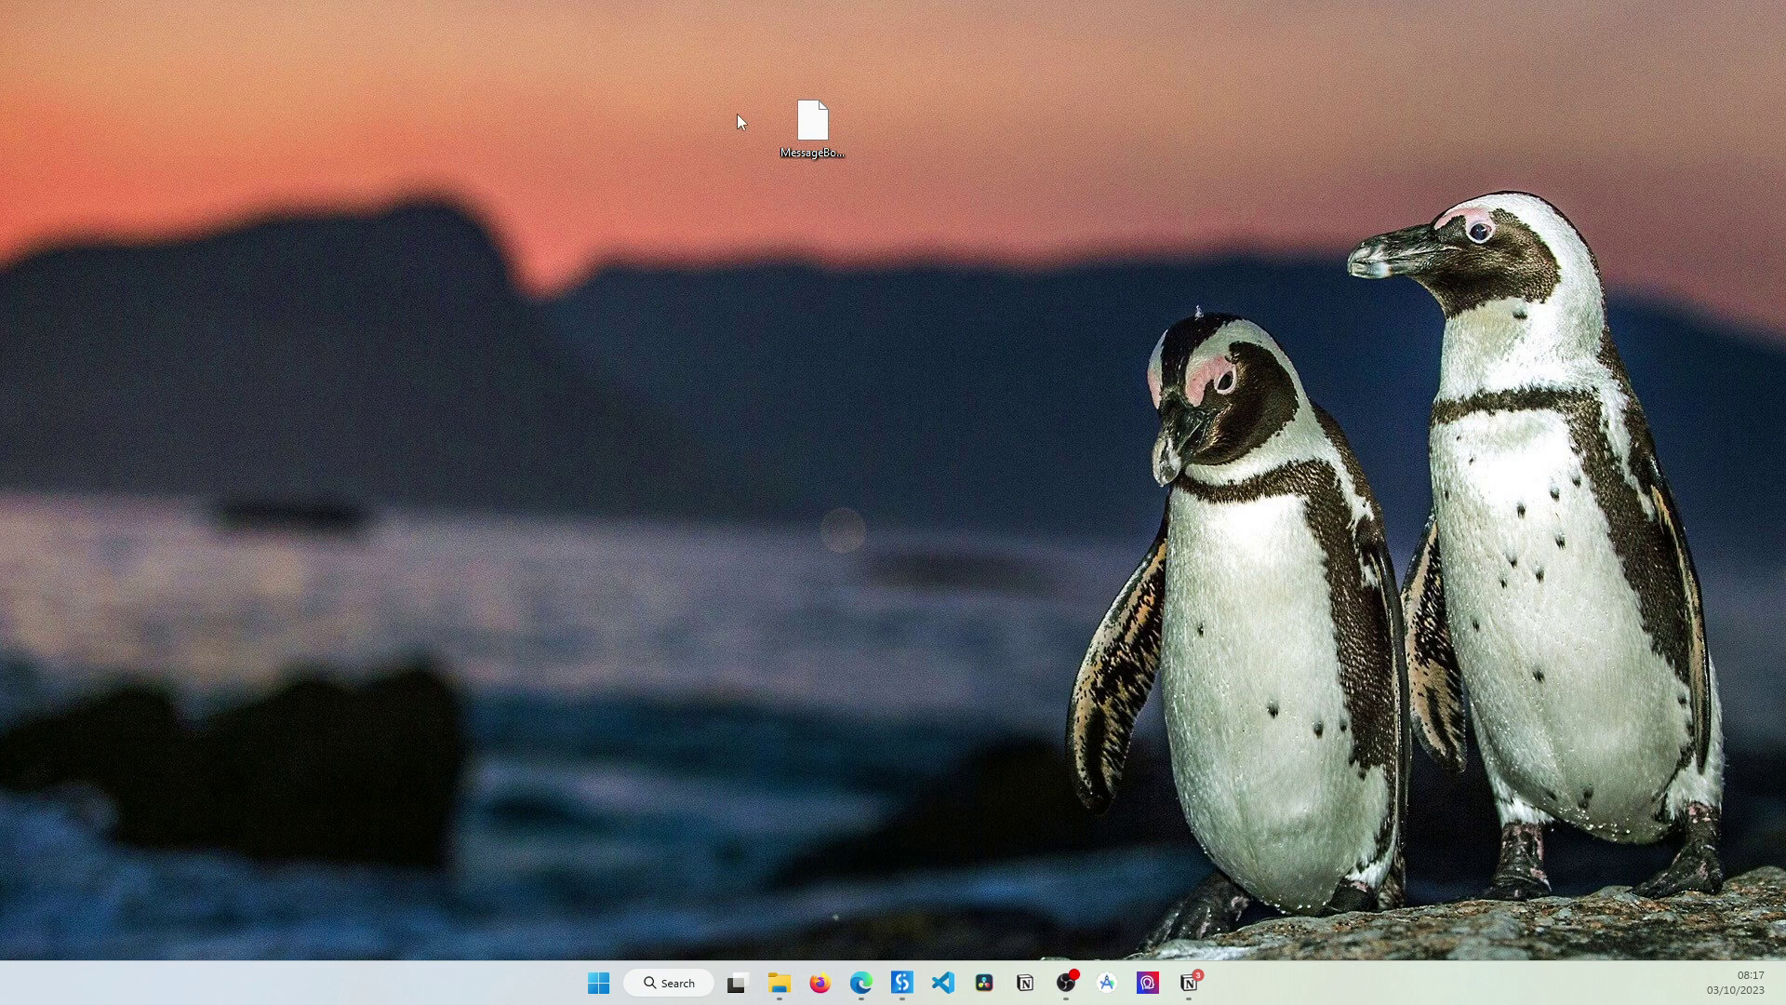
Select MessageBox.1.0.3.nupkg on the desktop to check its full name, leaving Studio minimized
left_click(903, 983)
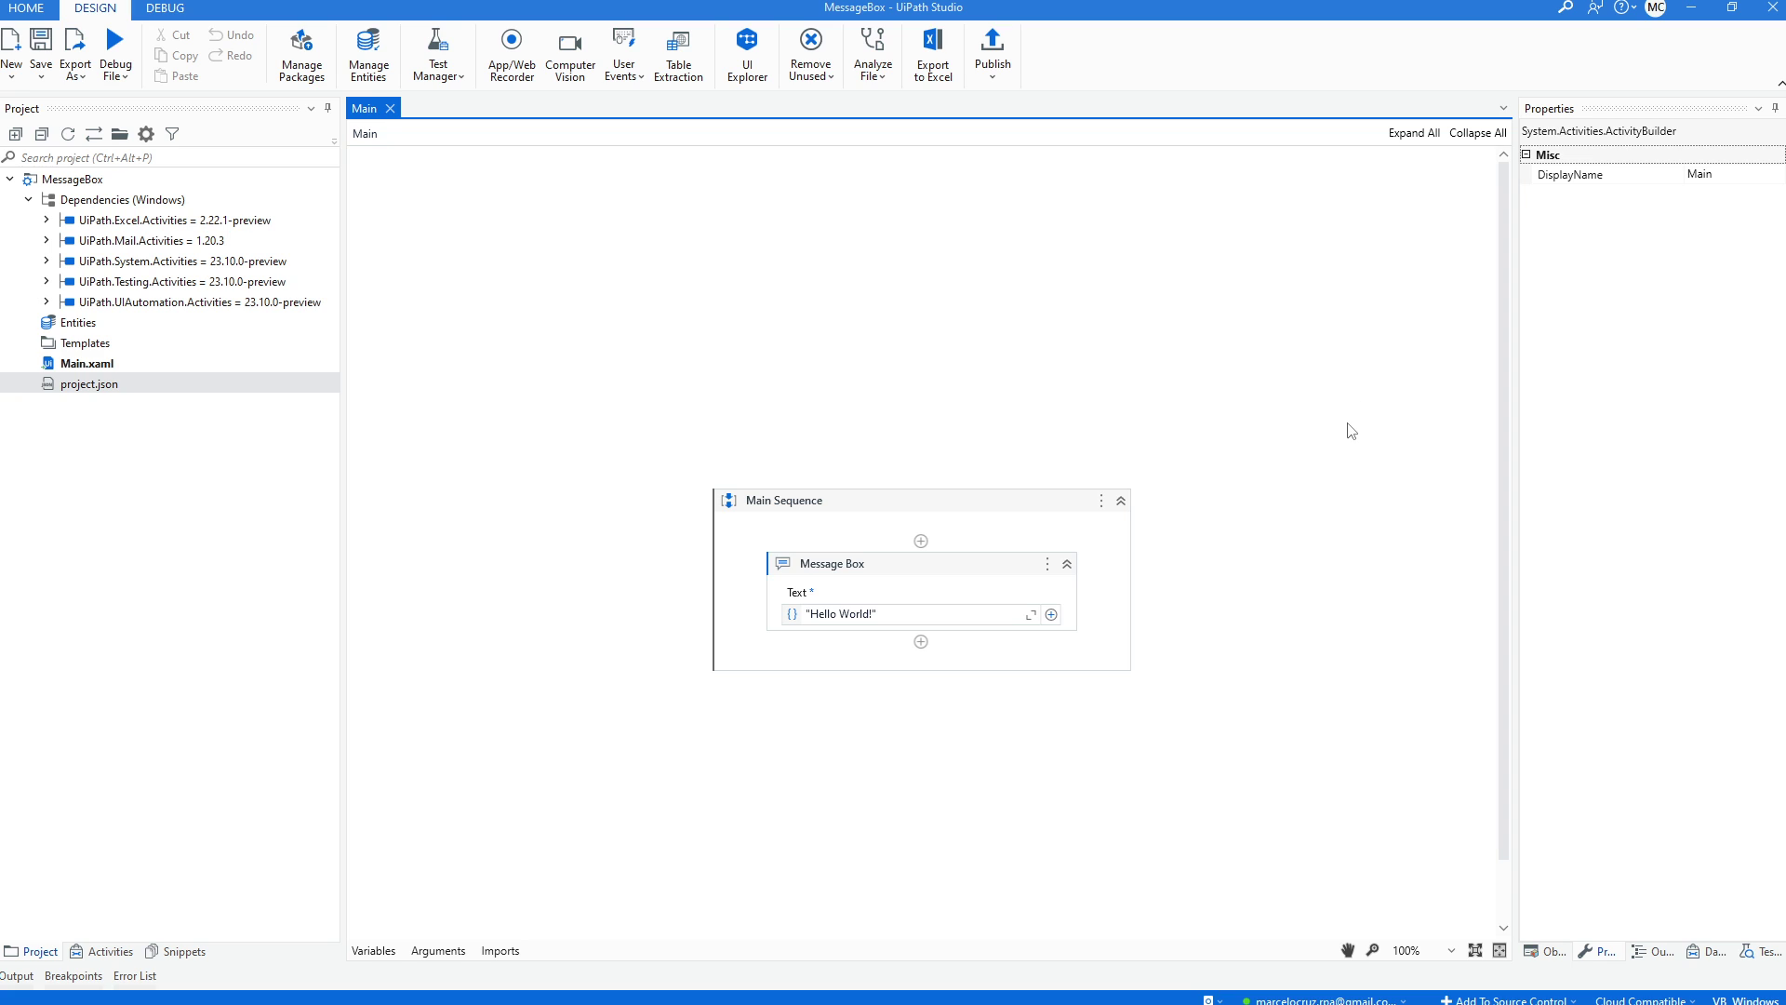
left_click(1691, 7)
left_click(811, 153)
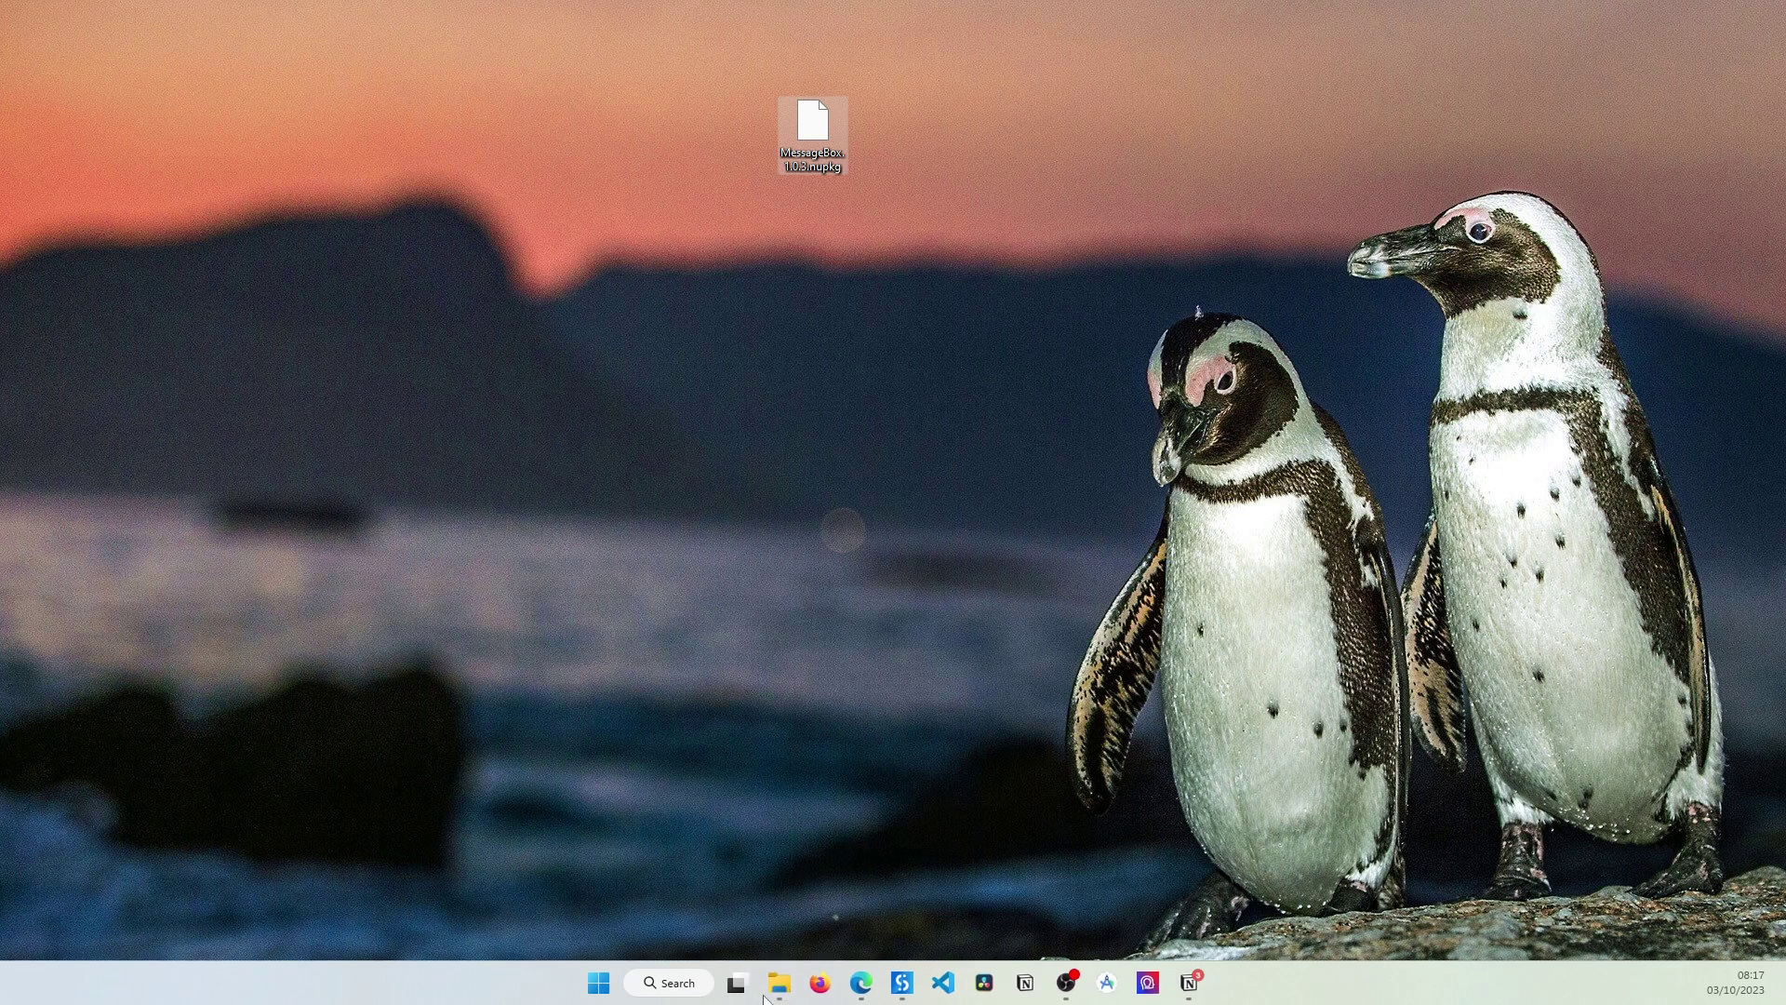
left_click(901, 982)
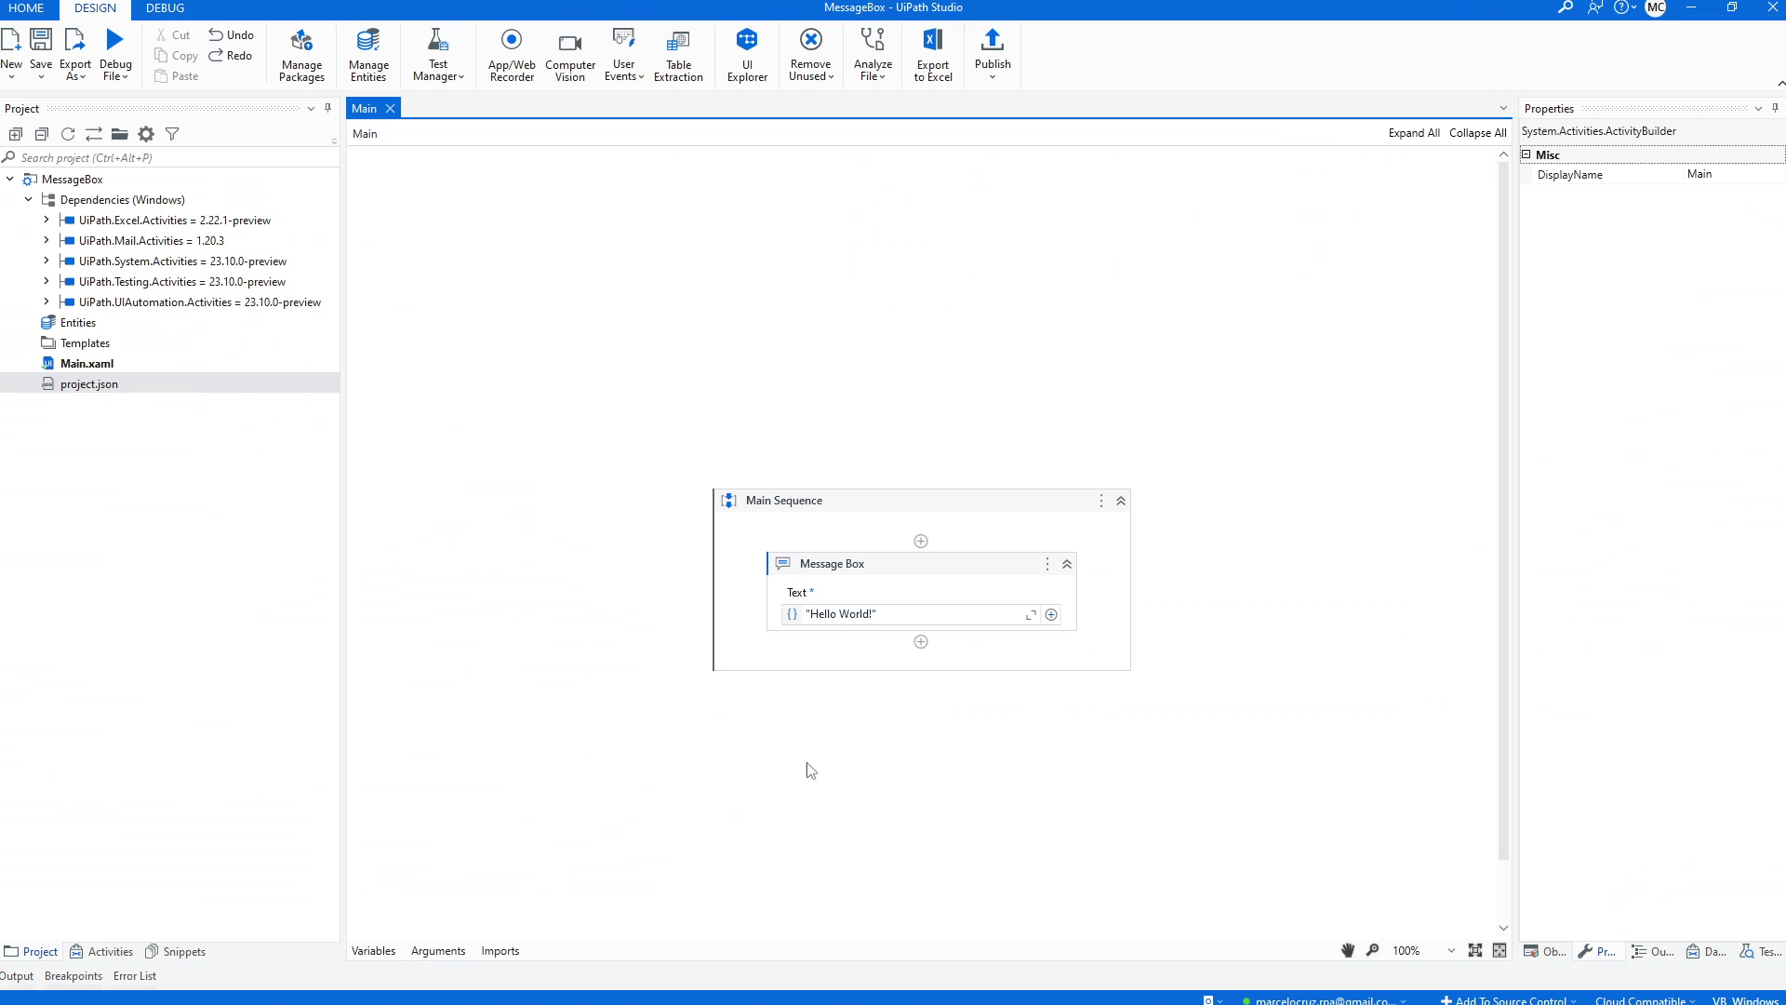
left_click(1694, 7)
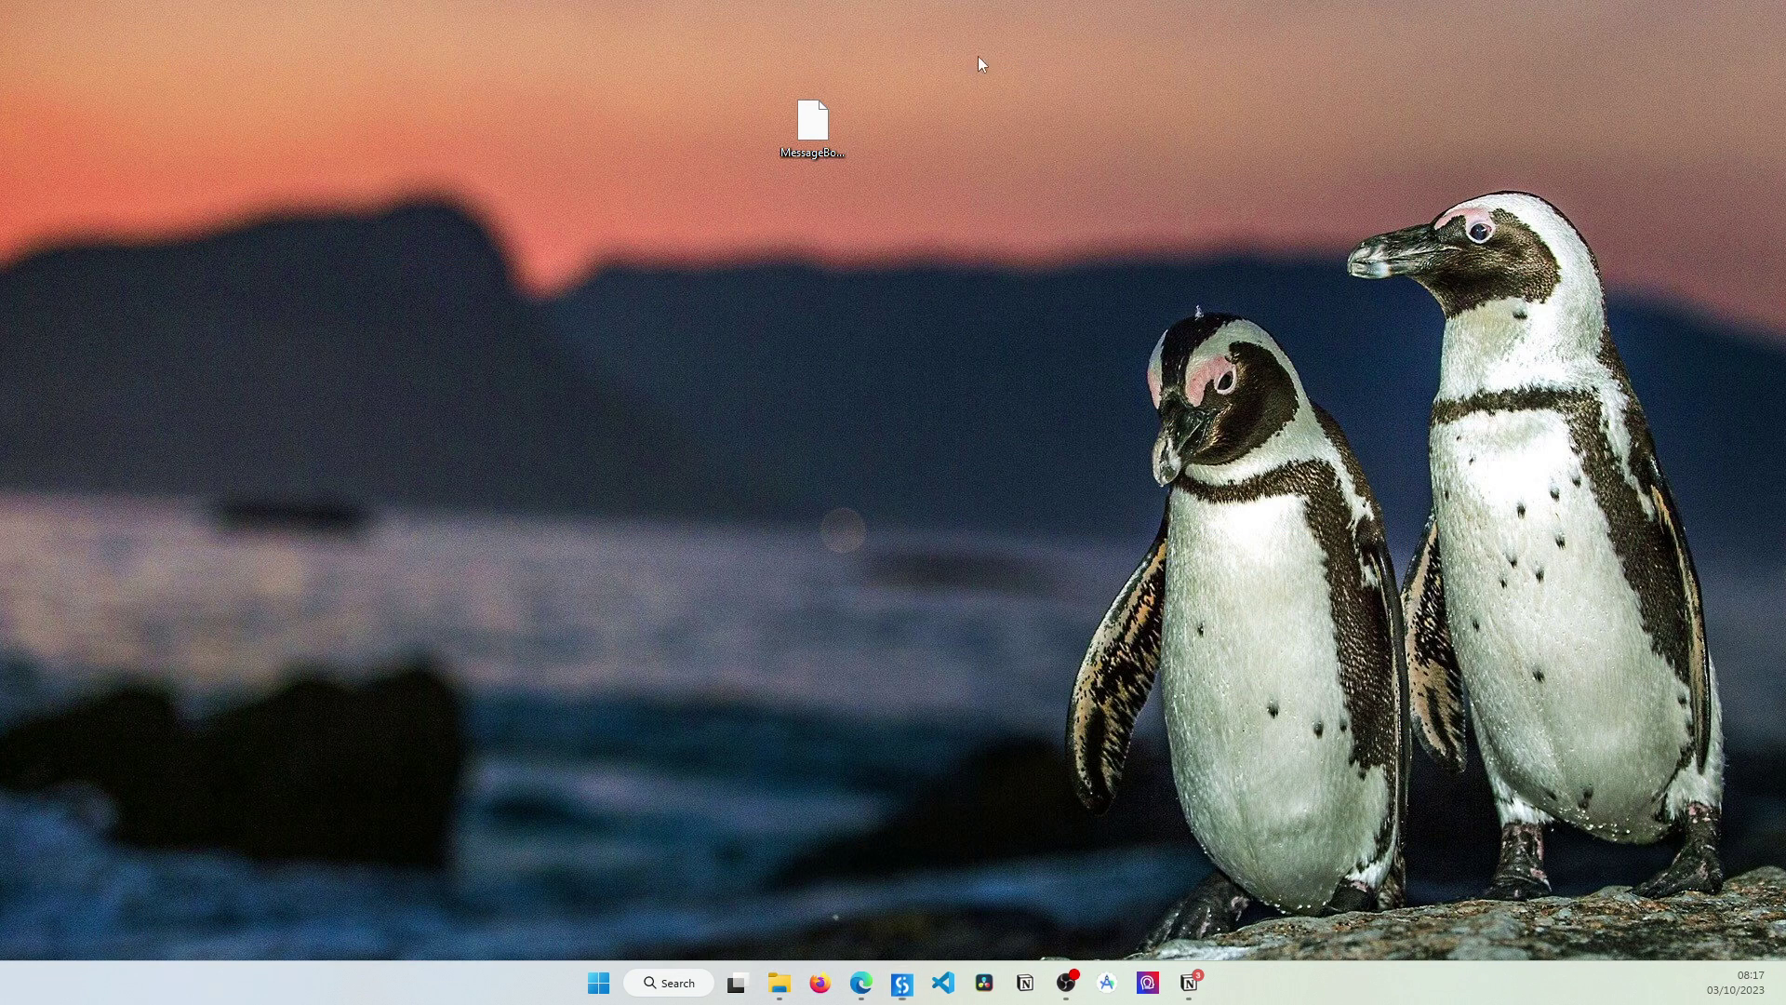
Move the package file toward the screen centre, leaving its name unchanged
left_click_drag(862, 238, 878, 315)
left_click(880, 348)
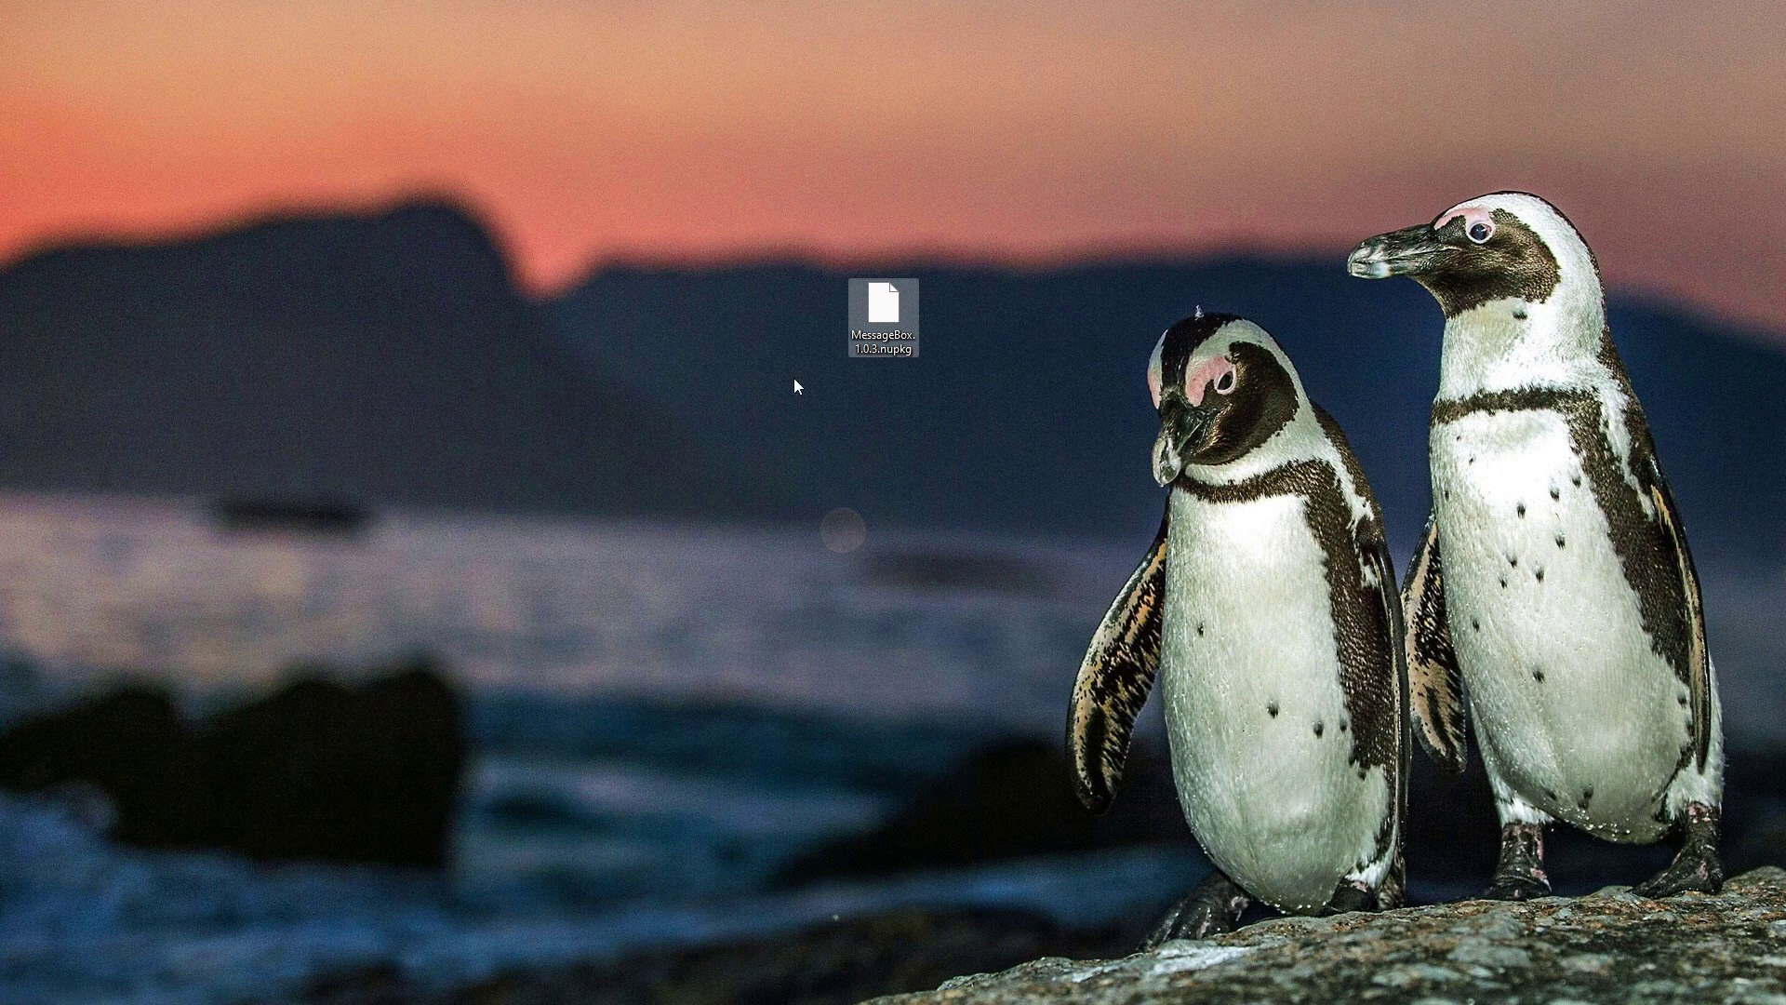
left_click(886, 316)
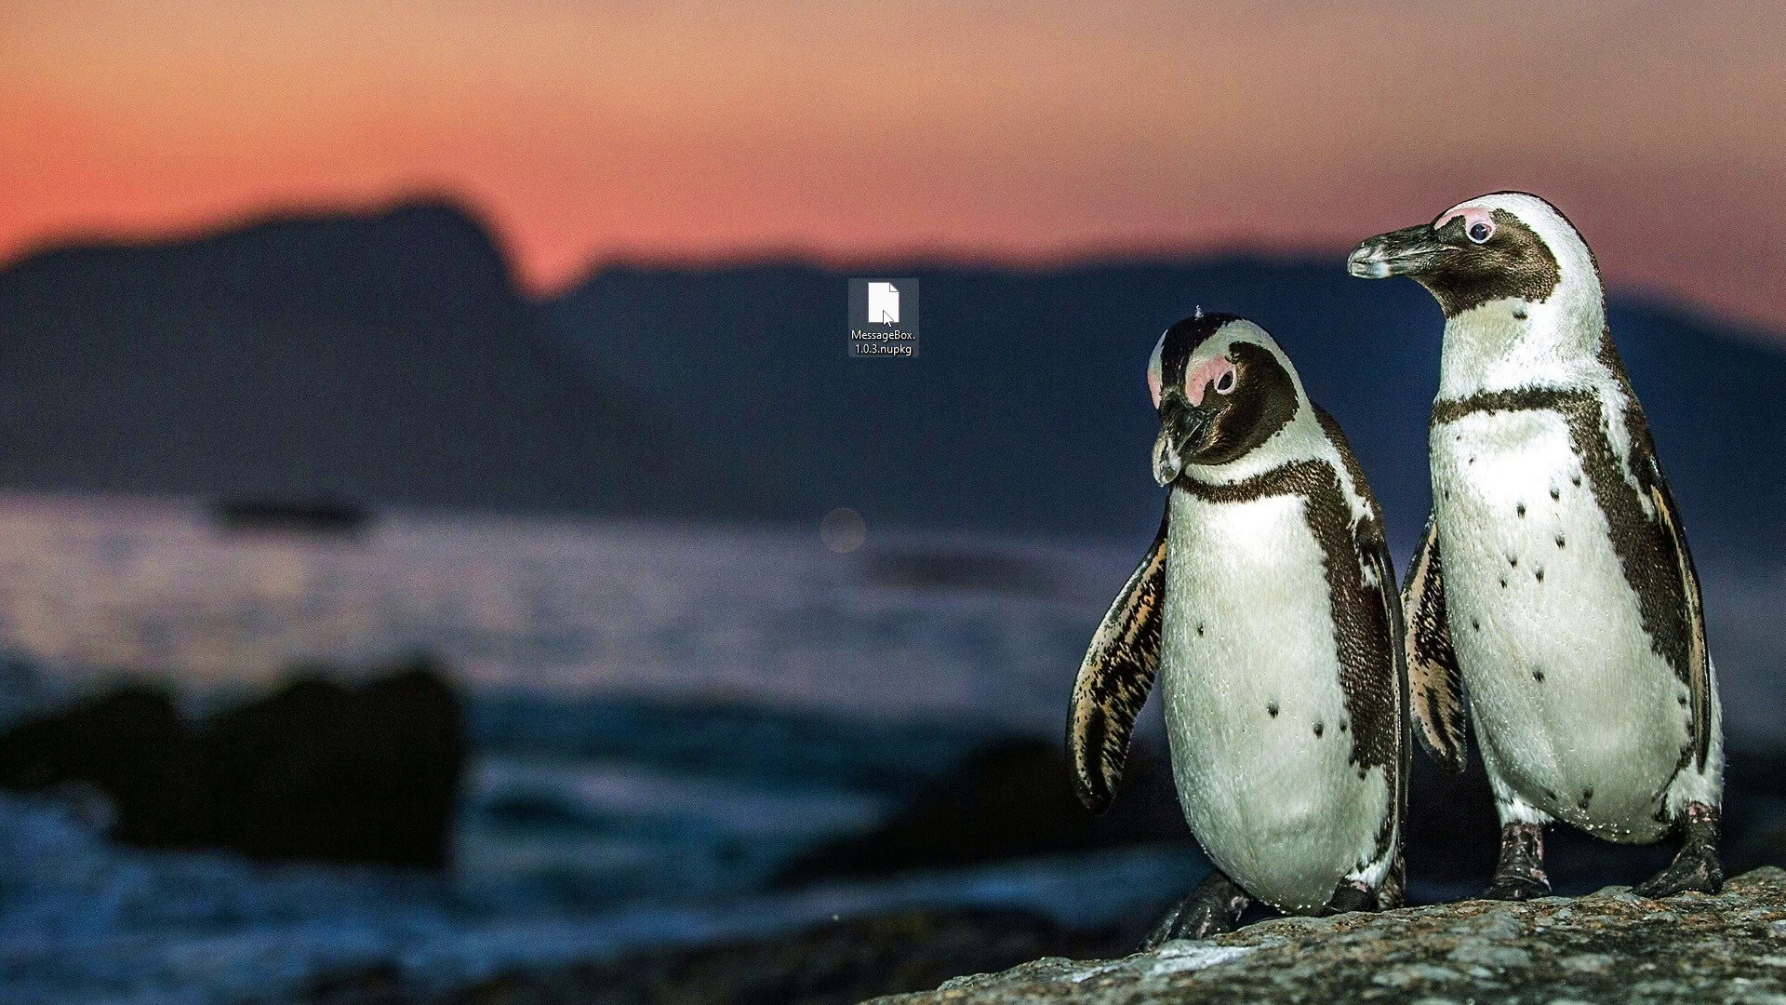
Change the extension from .nupkg to .zip, giving MessageBox.1.0.3.zip, and confirm the warning
key("F2")
left_click(915, 348)
left_click_drag(915, 349, 883, 349)
type("z")
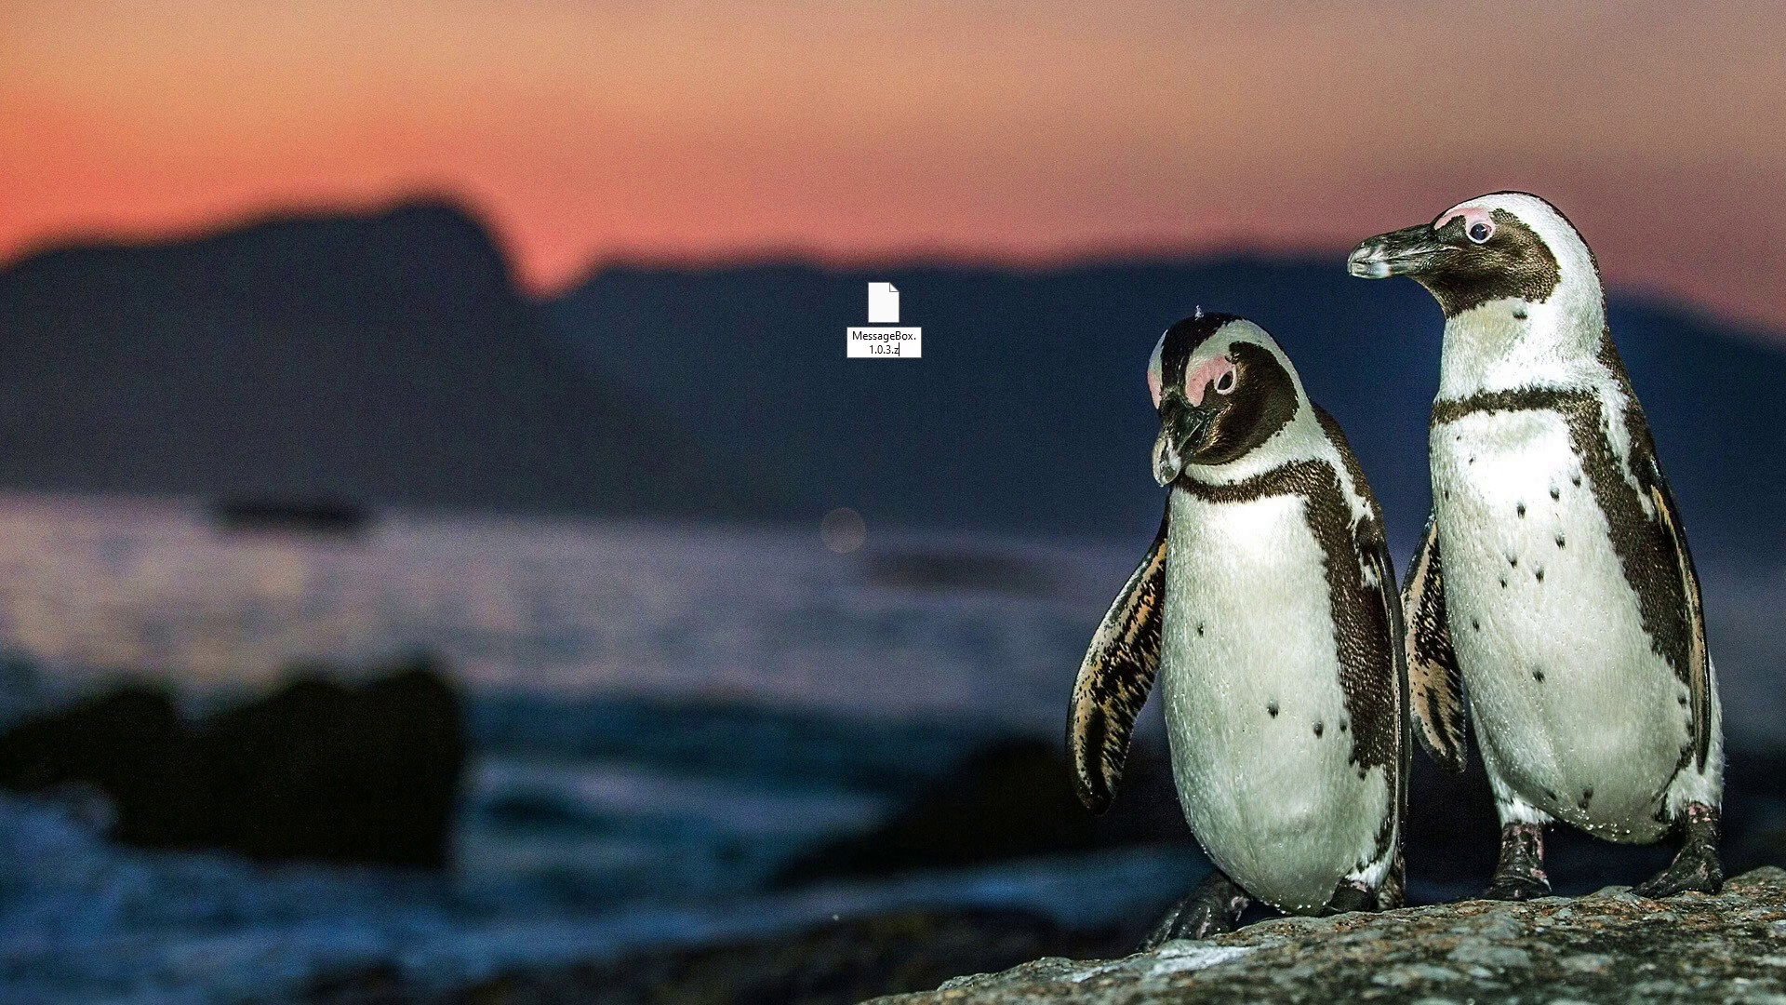
type("ip")
key("Return")
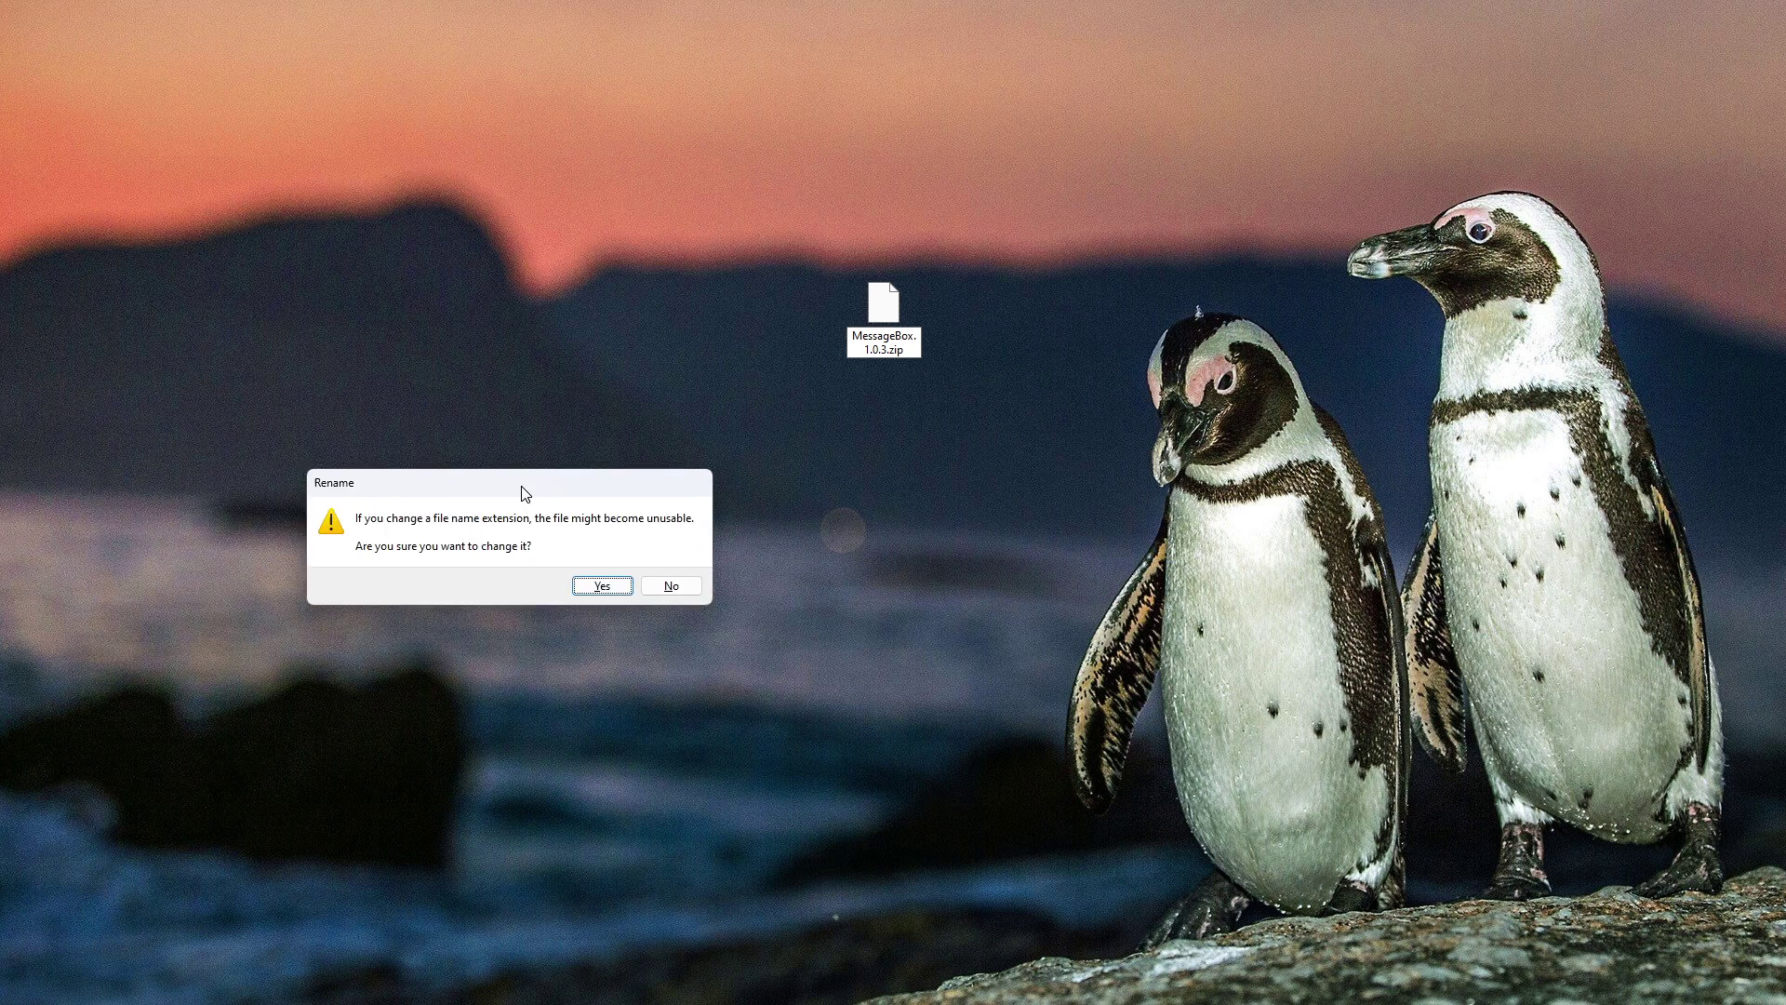
left_click_drag(518, 490, 889, 387)
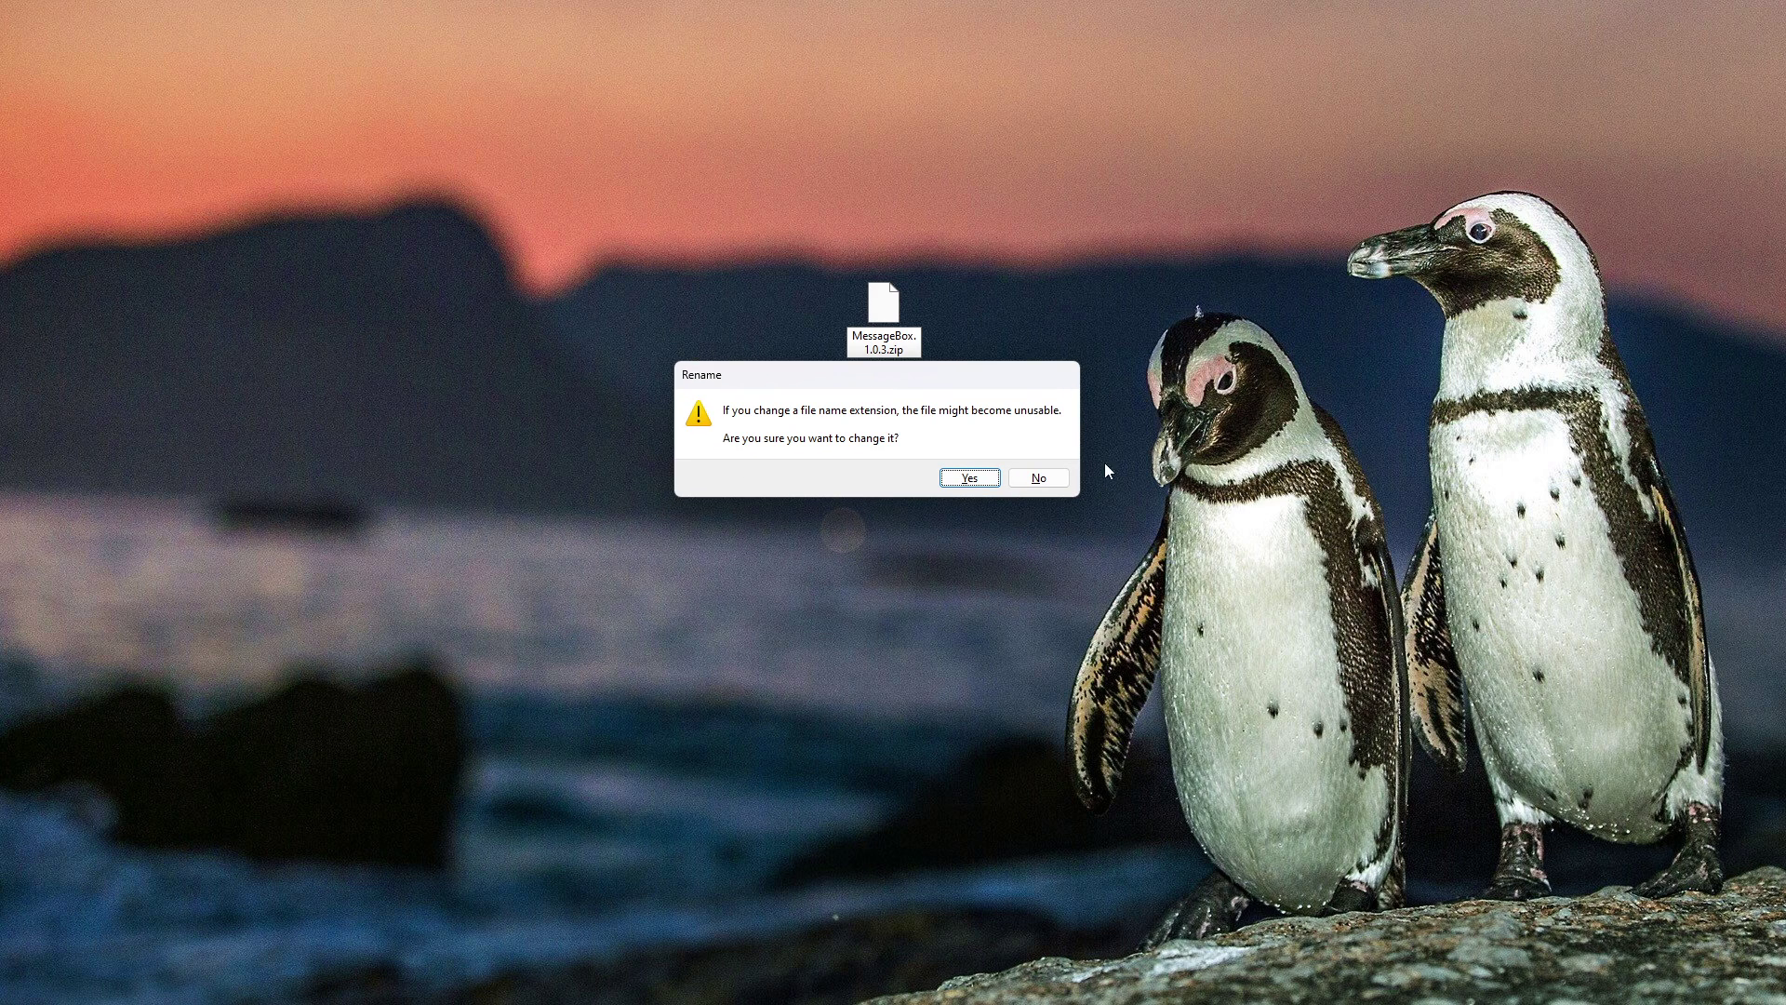
left_click(966, 479)
Extract all of MessageBox.1.0.3.zip into the Desktop\MessageBox.1.0.3 folder
double_click(897, 327)
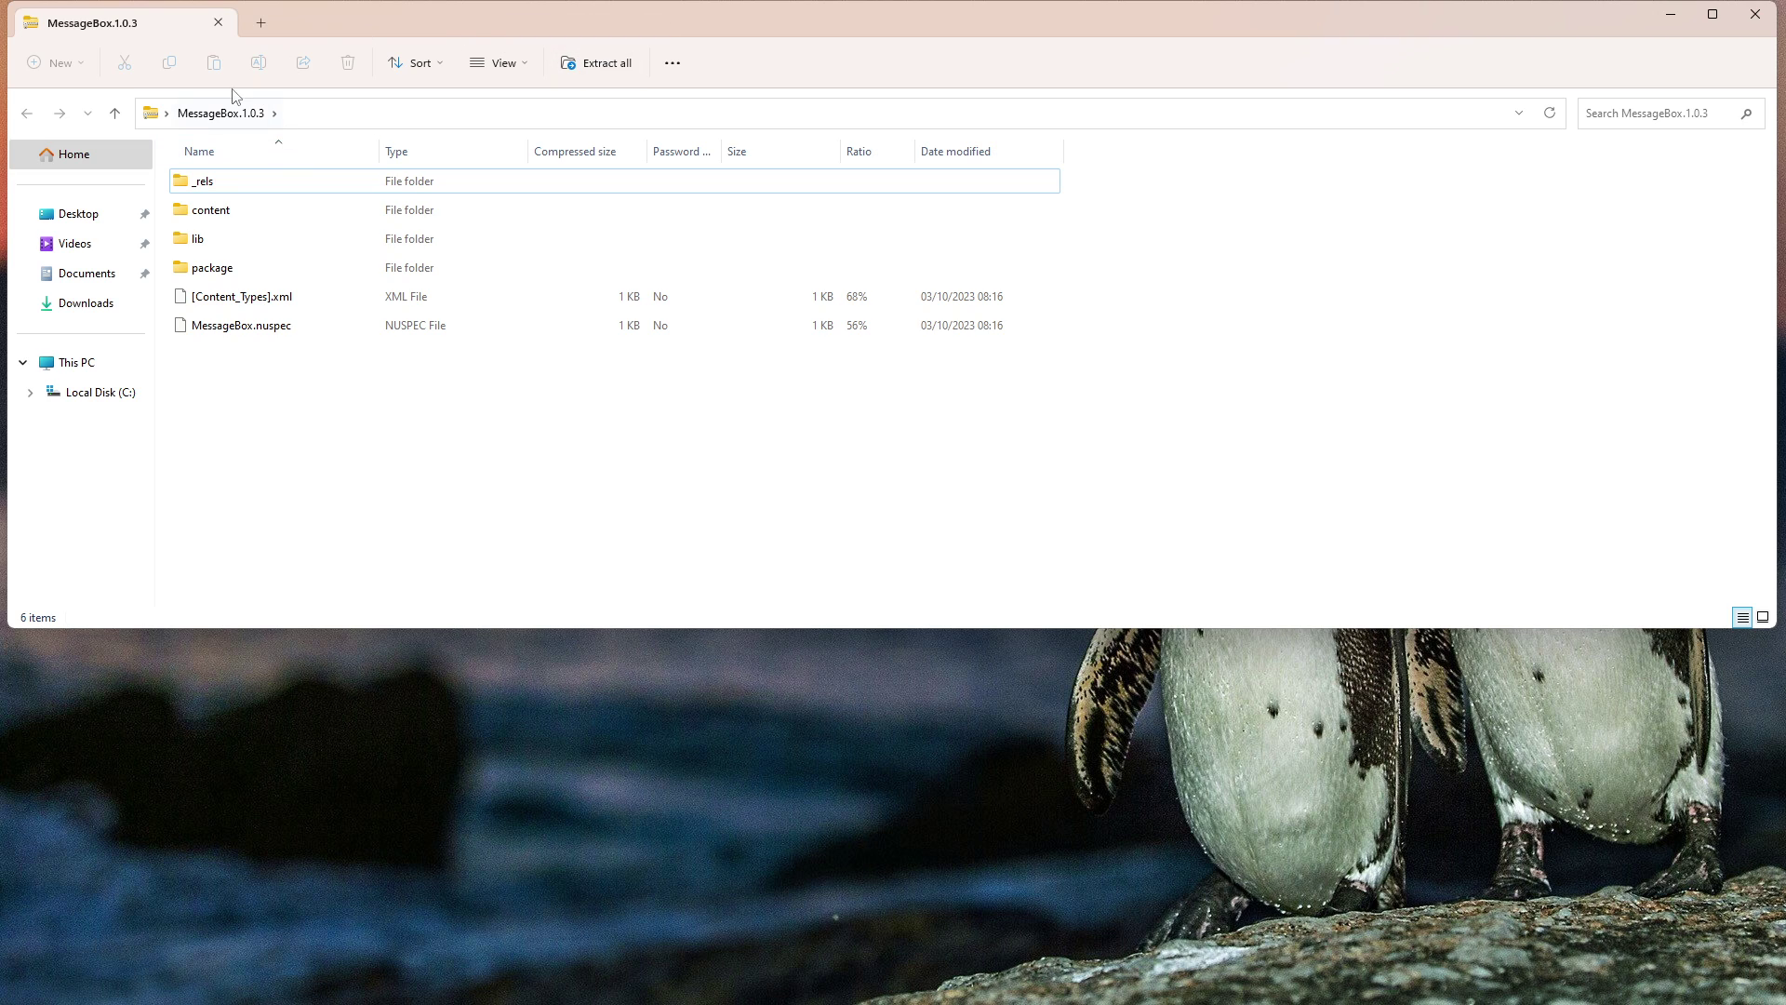
left_click(614, 71)
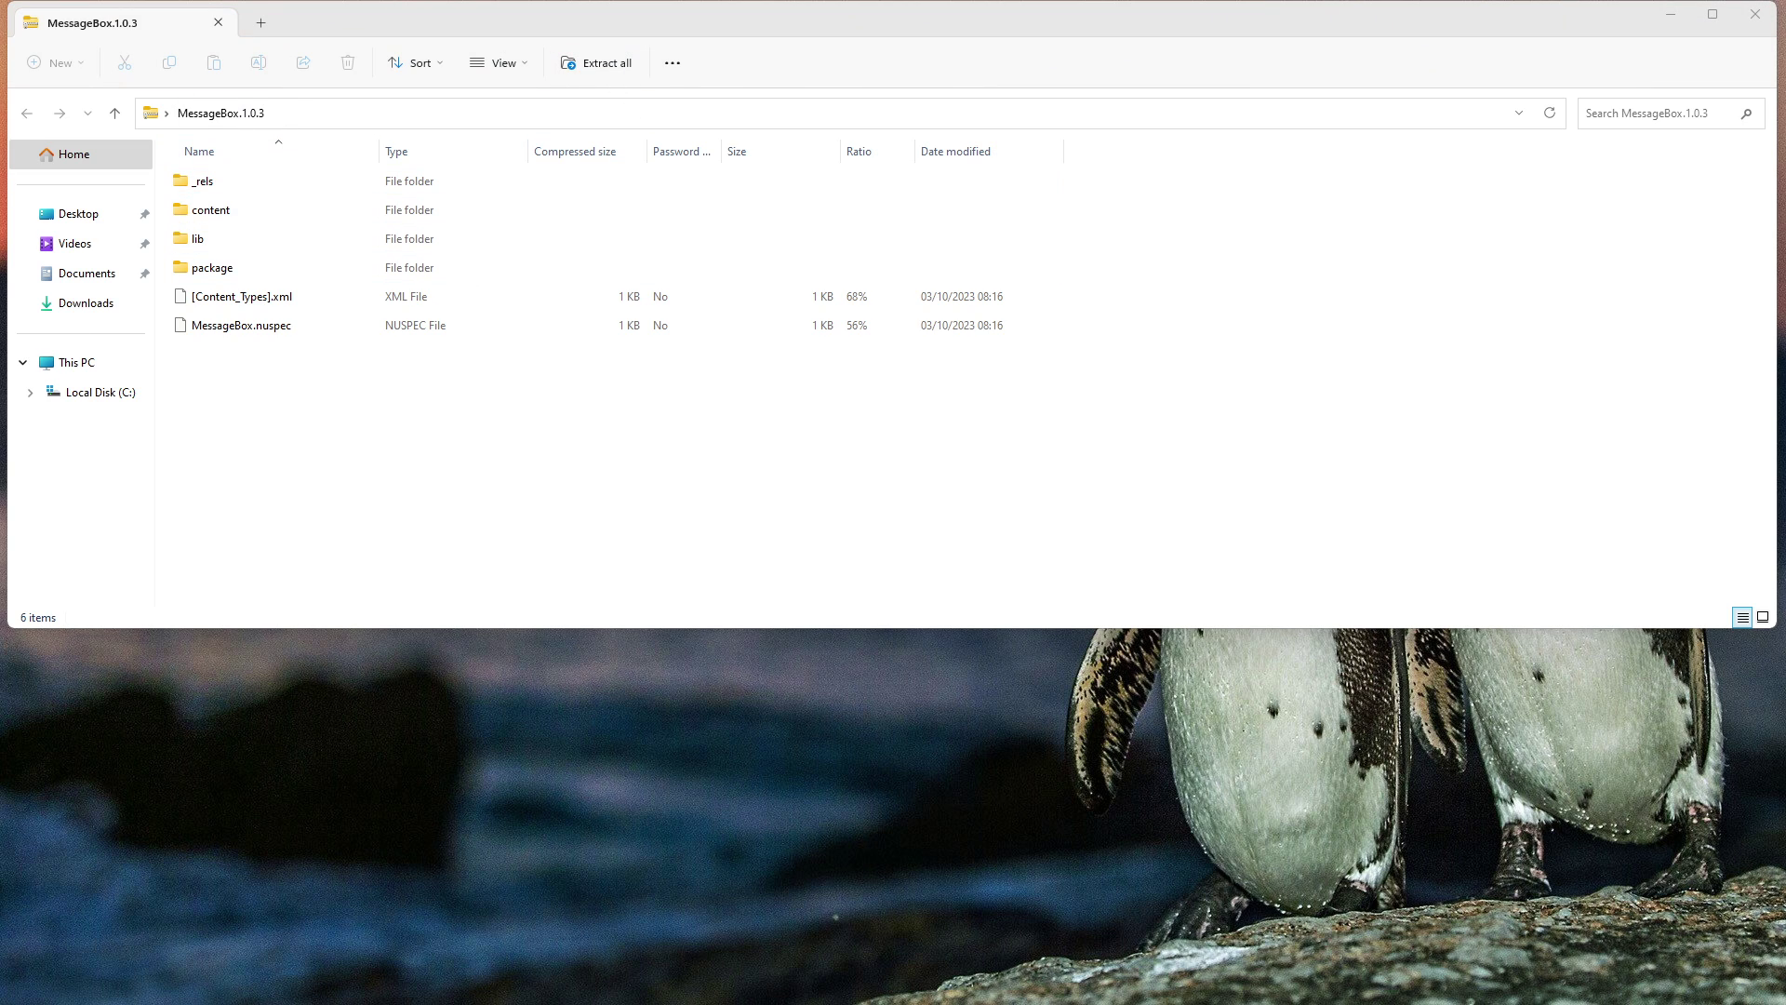
left_click_drag(486, 427, 1010, 187)
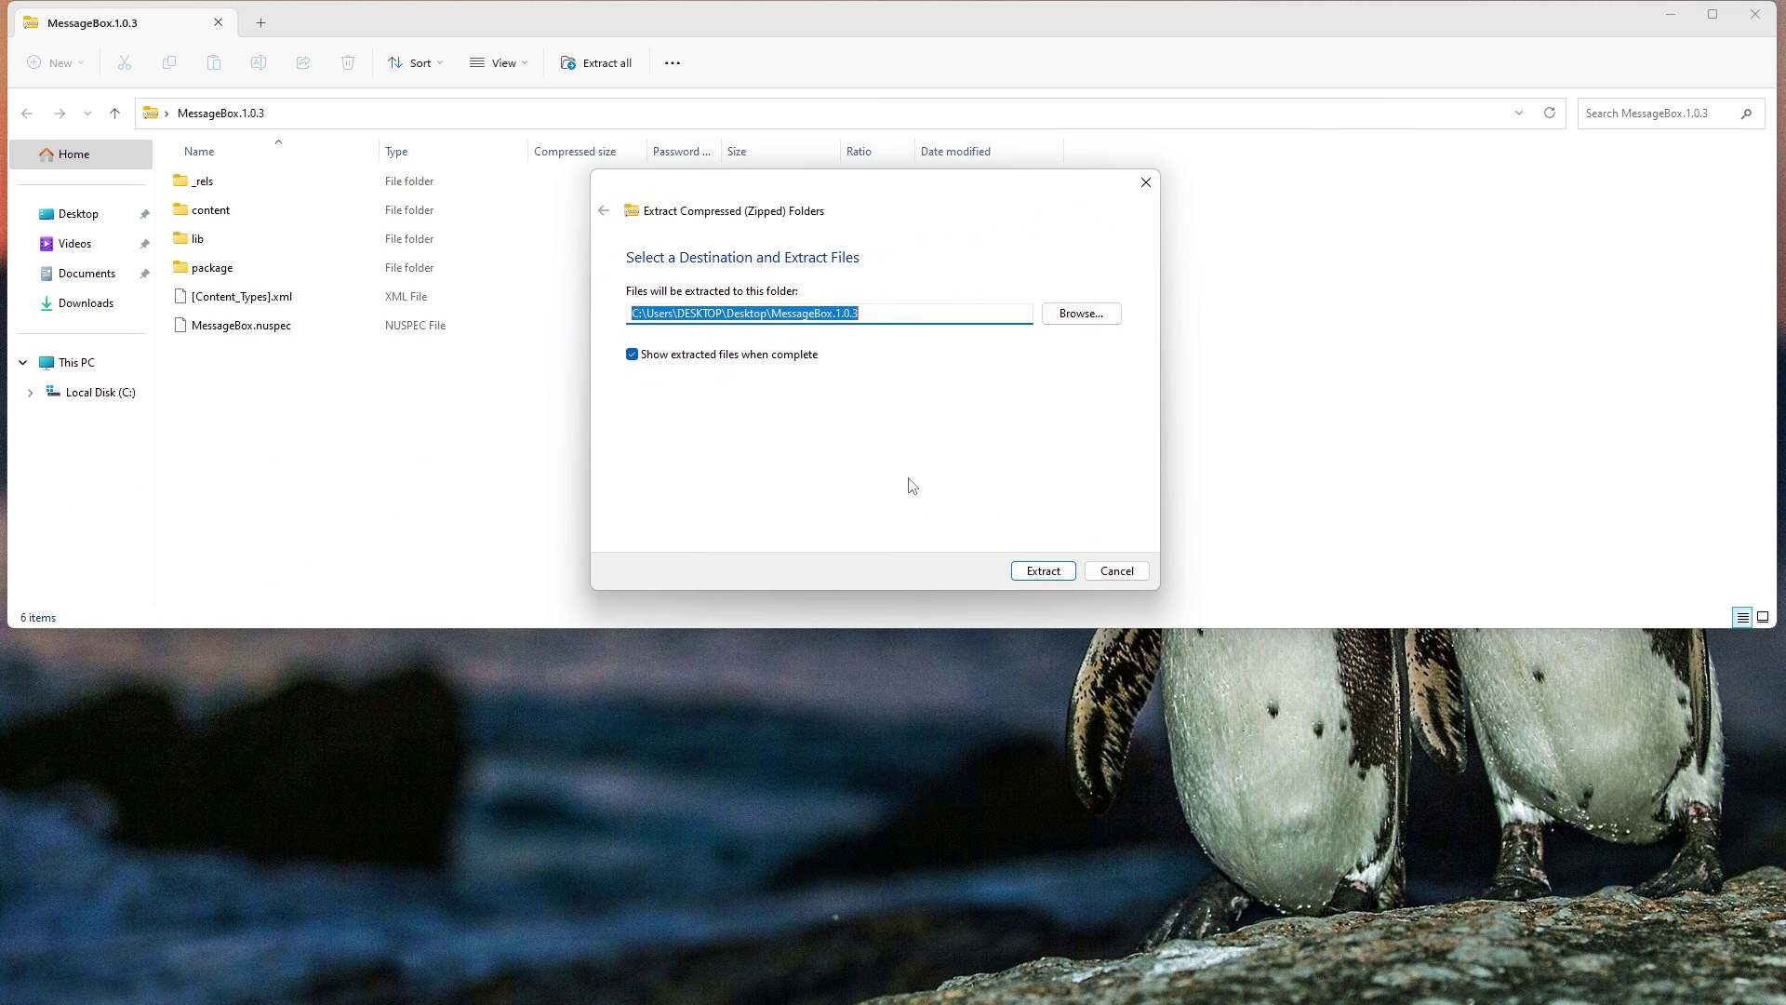
left_click(1056, 570)
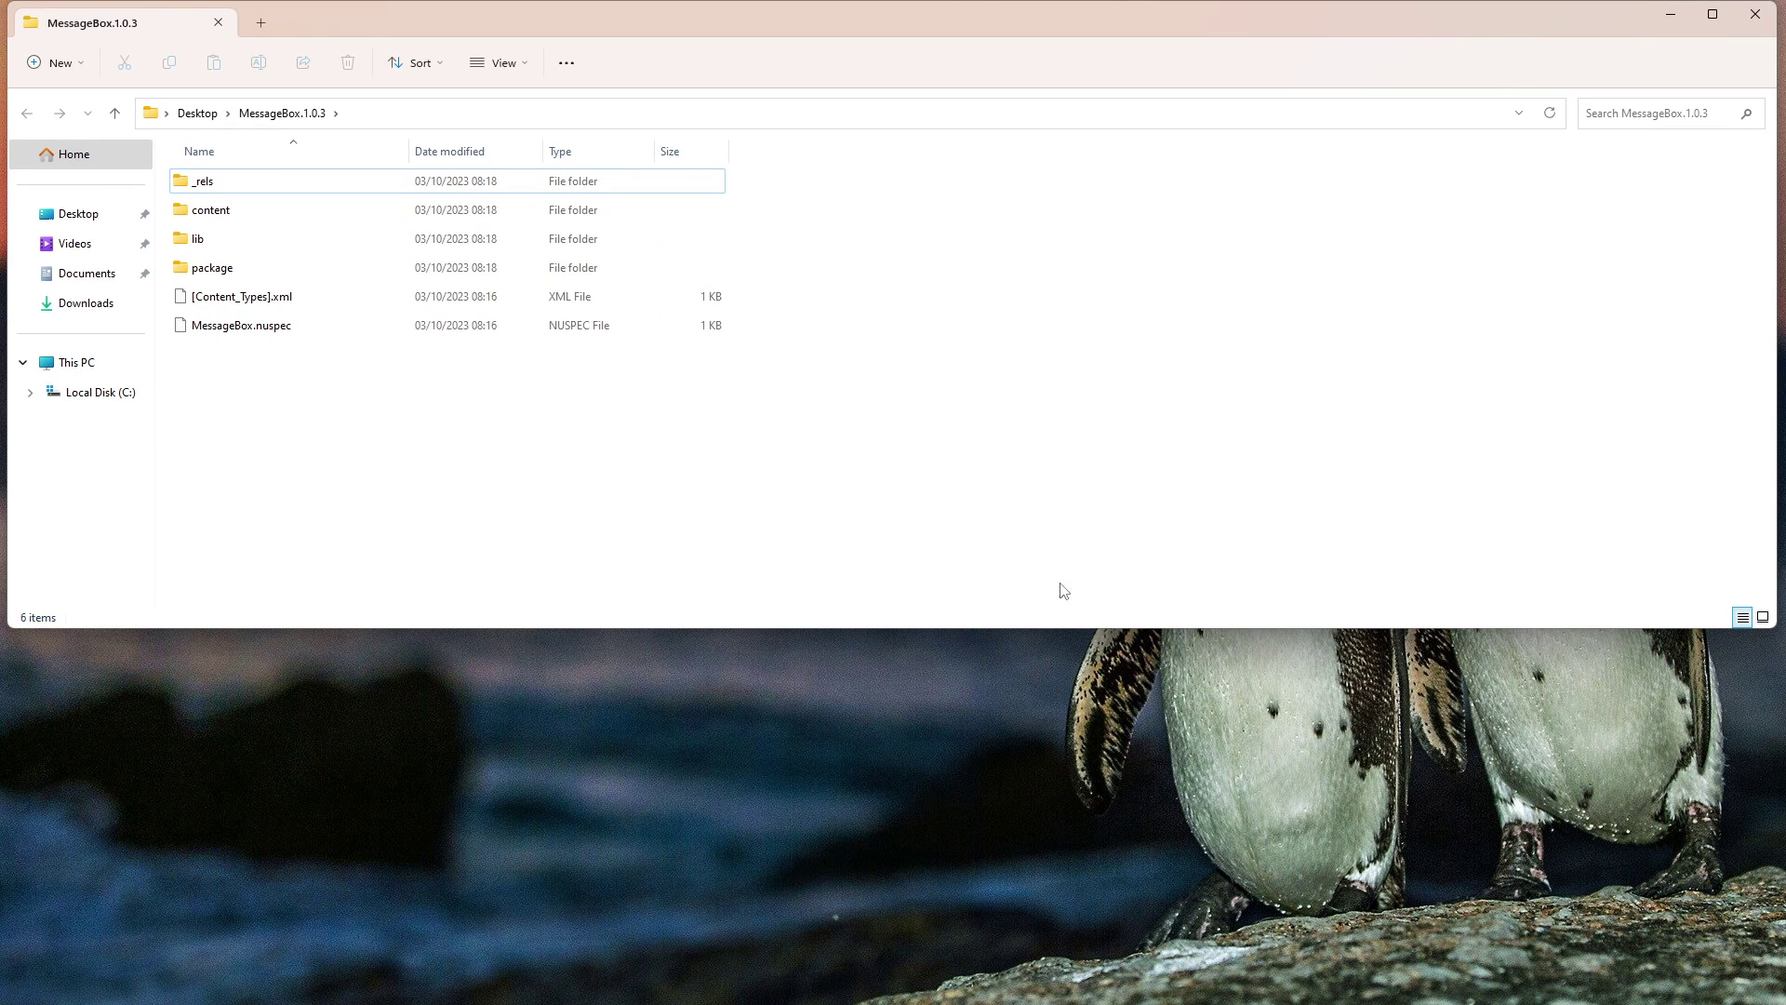
Look inside the content folder, then return to the MessageBox.1.0.3 folder
double_click(279, 211)
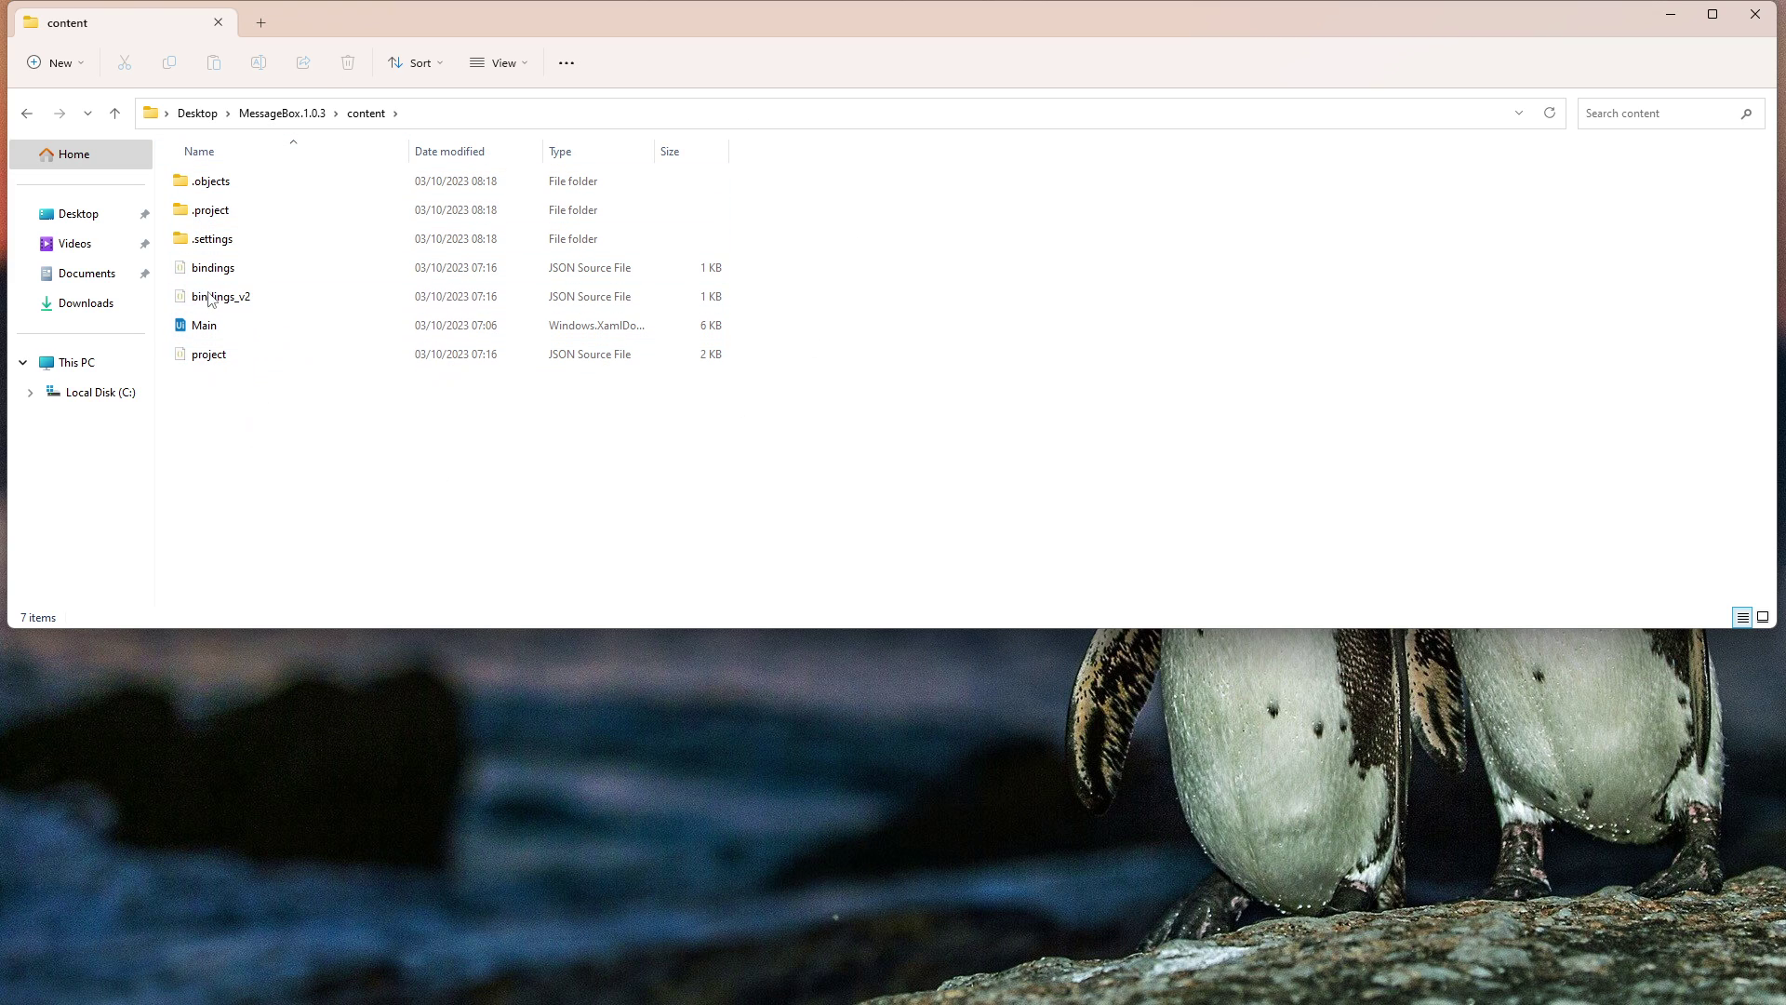
key("alt+Up")
left_click(407, 378)
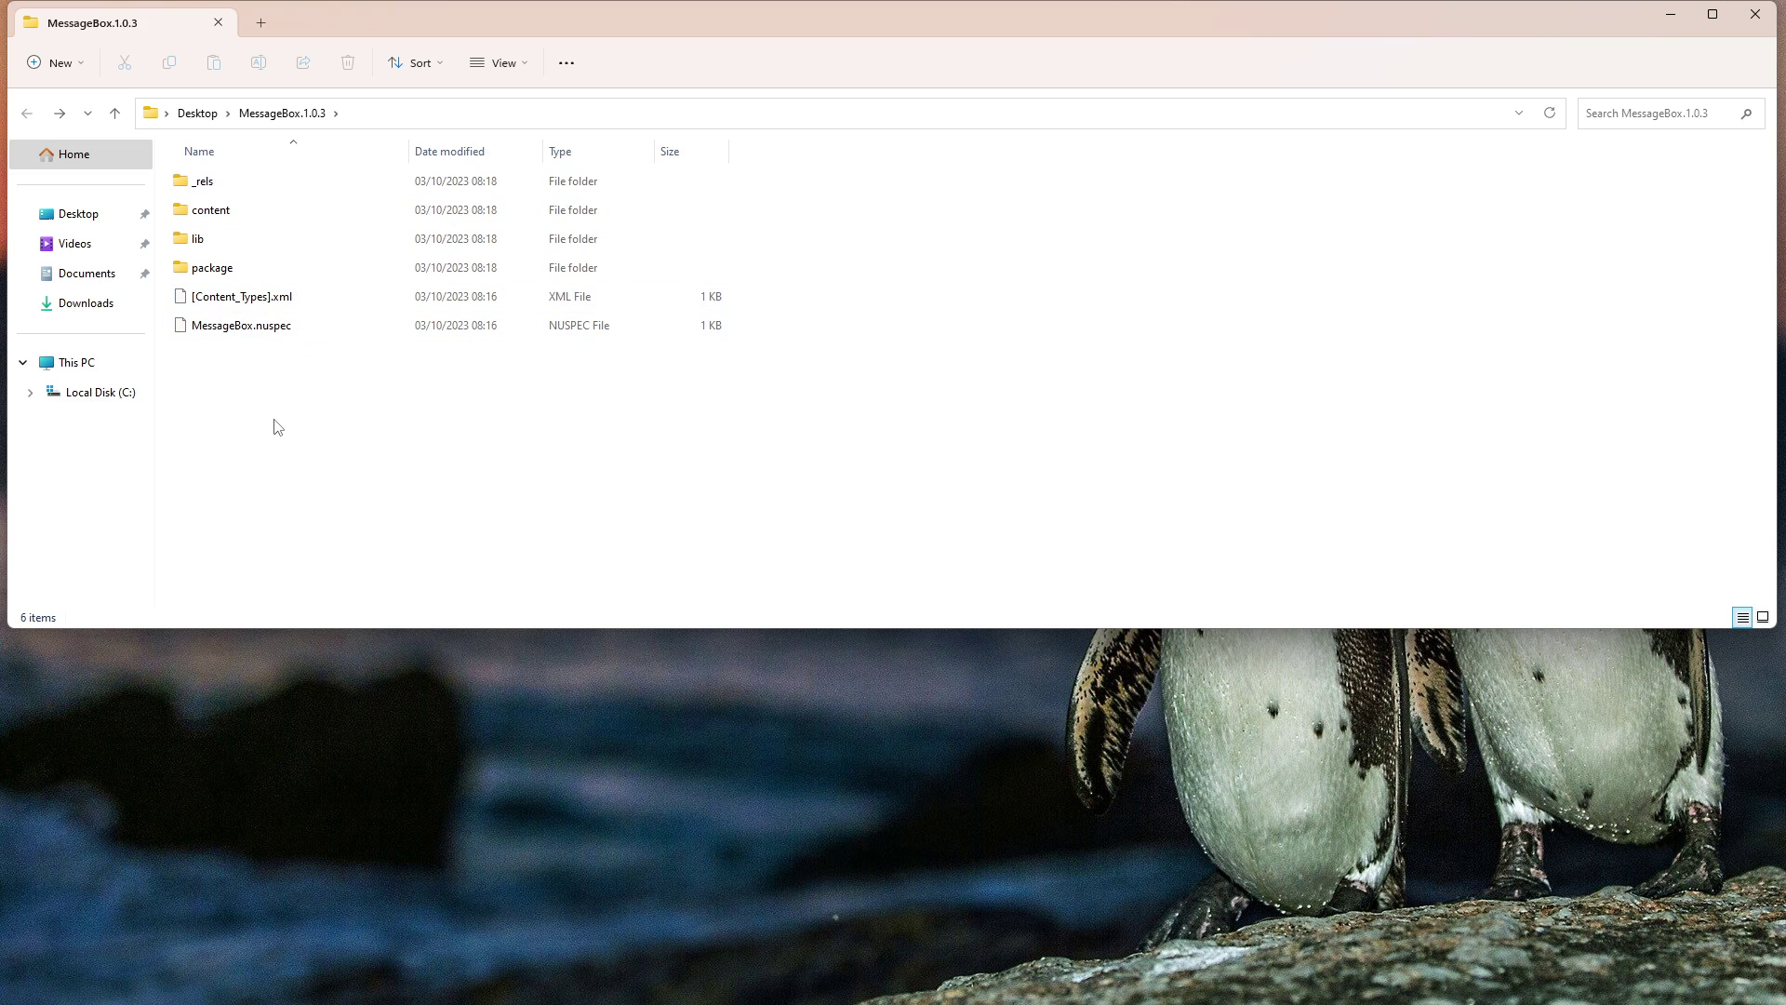
Open the content folder to show Main, project, bindings and bindings_v2 files
double_click(244, 223)
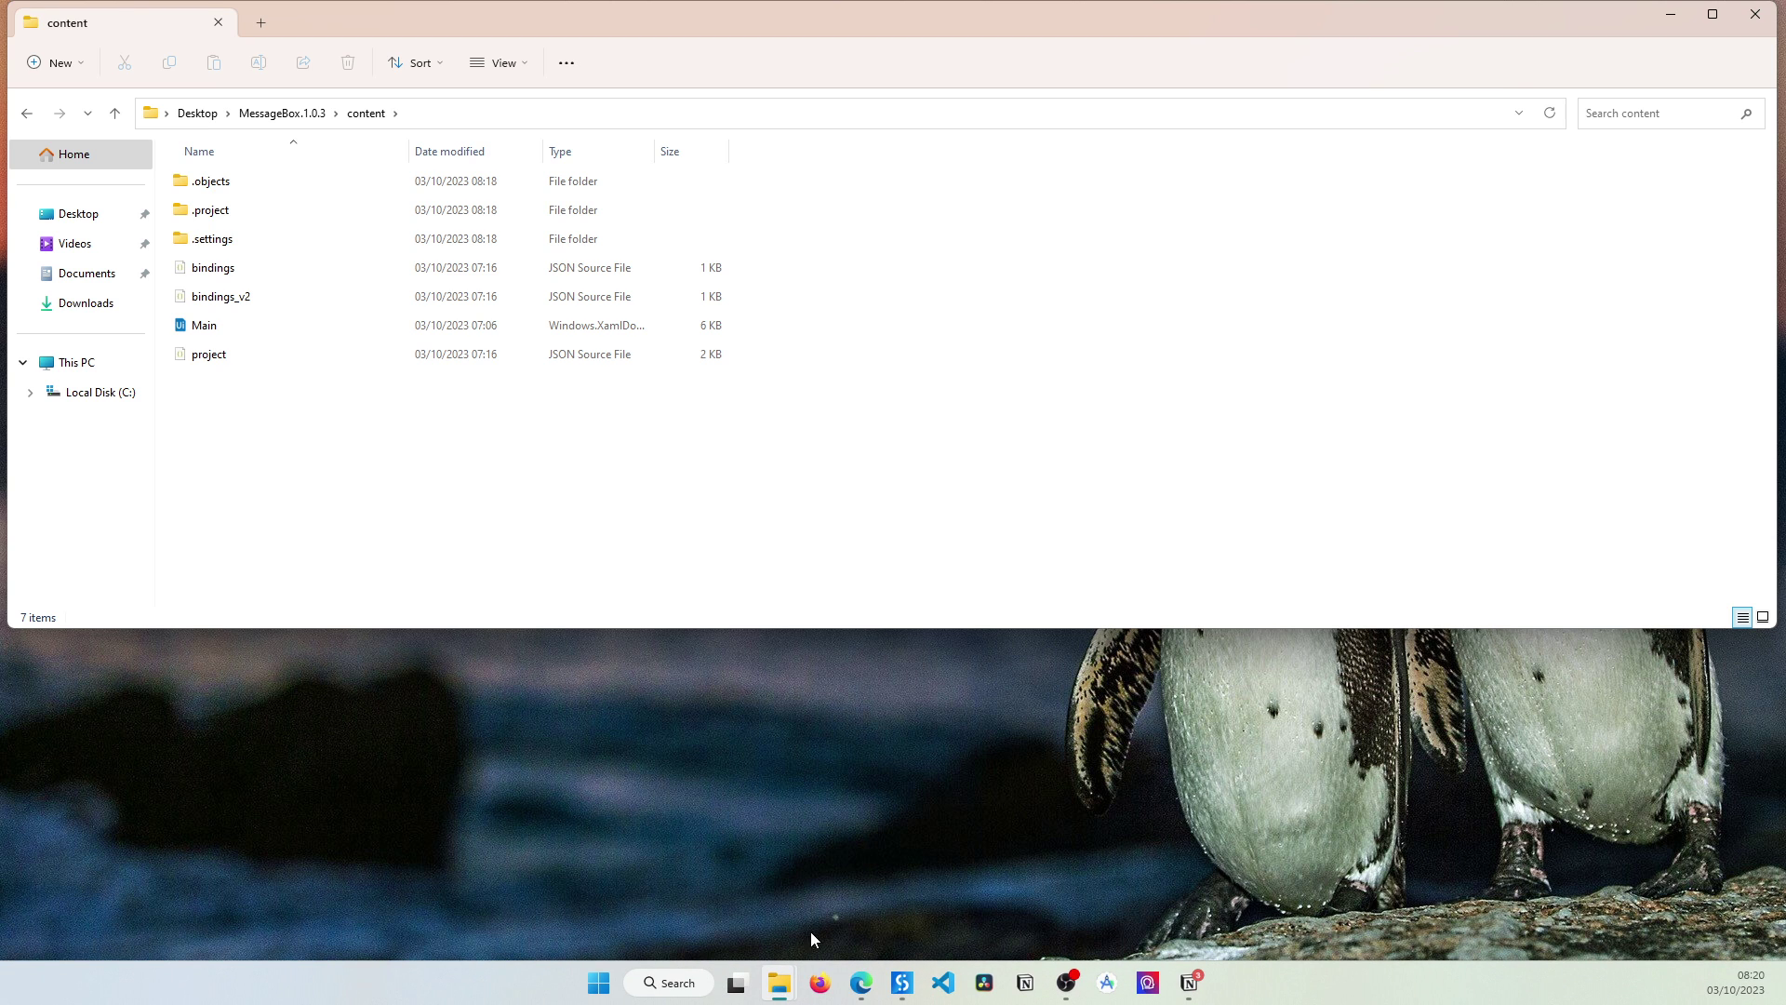
left_click(847, 981)
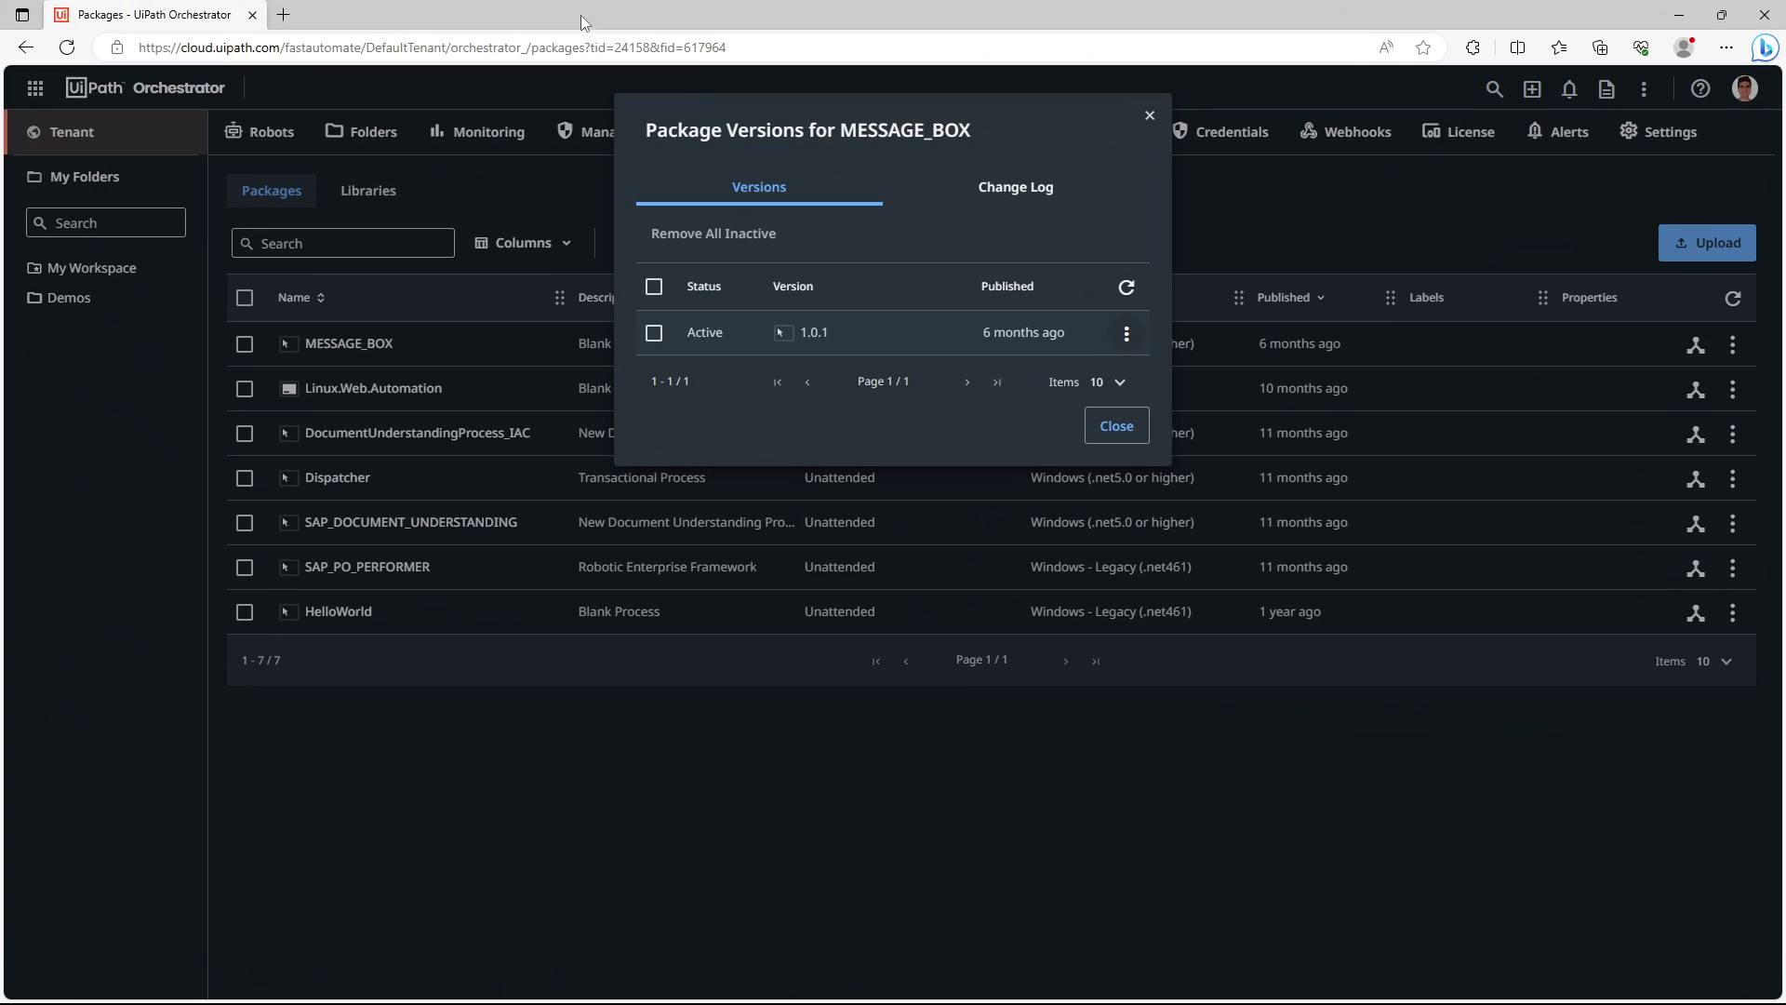
key("alt+Tab")
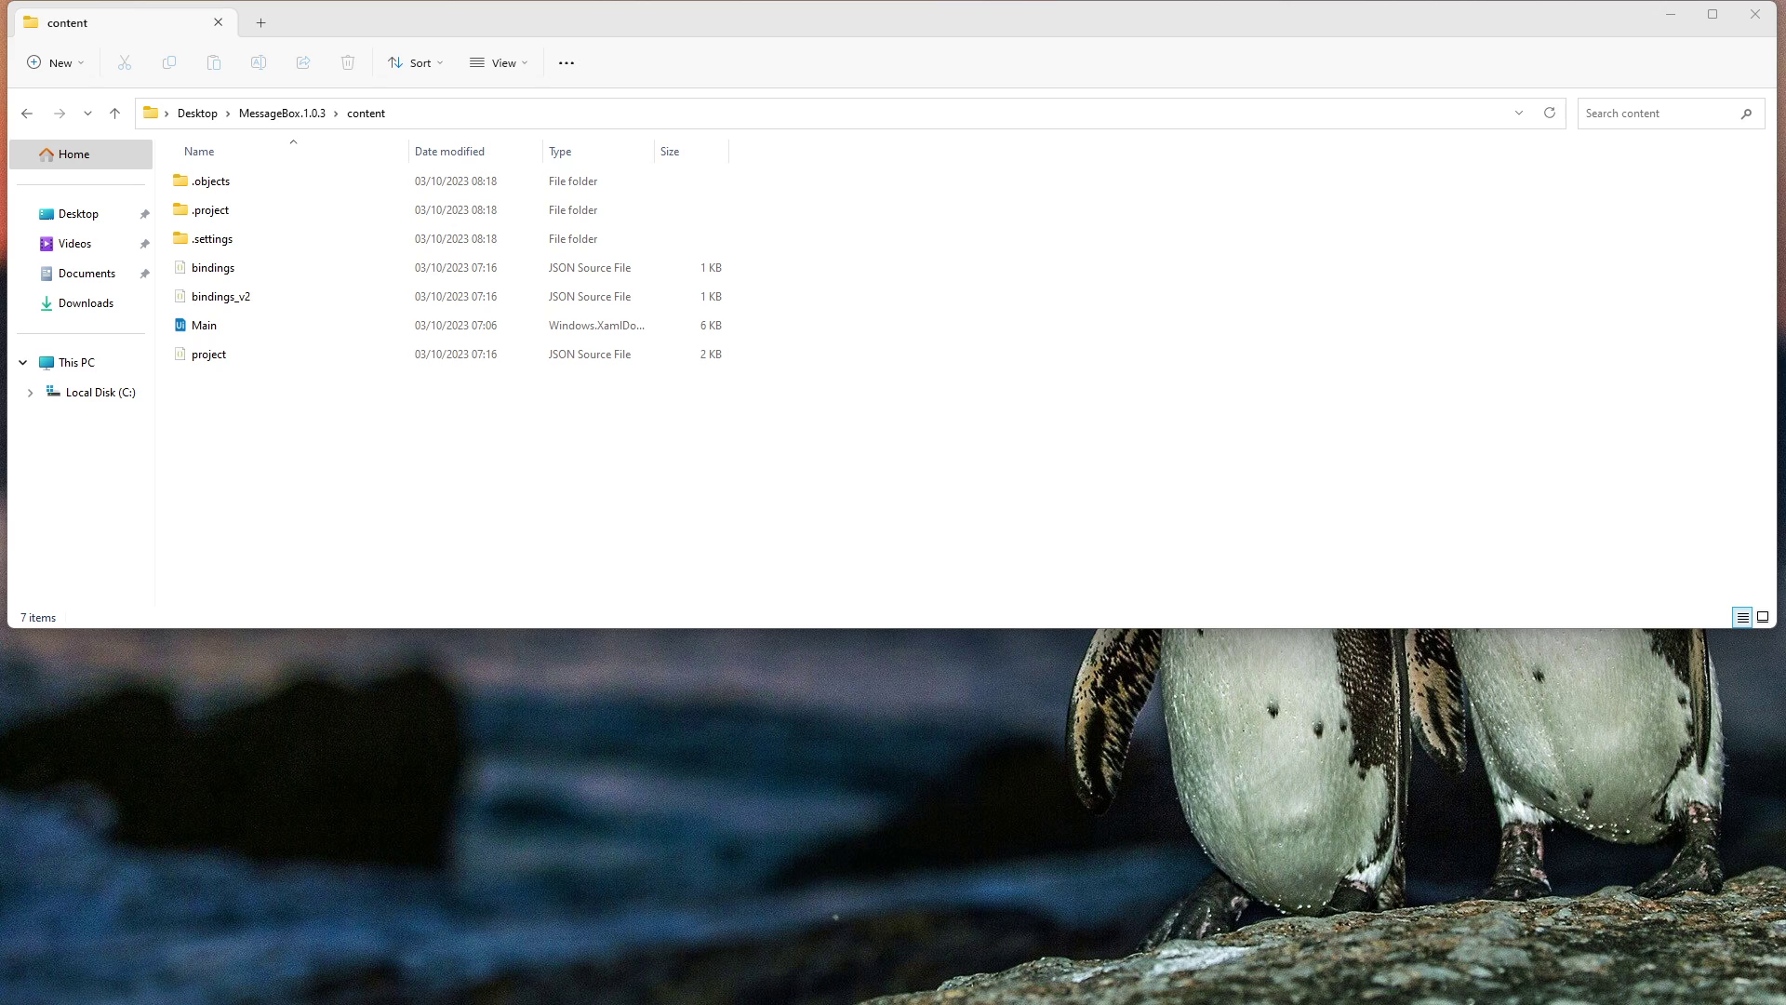